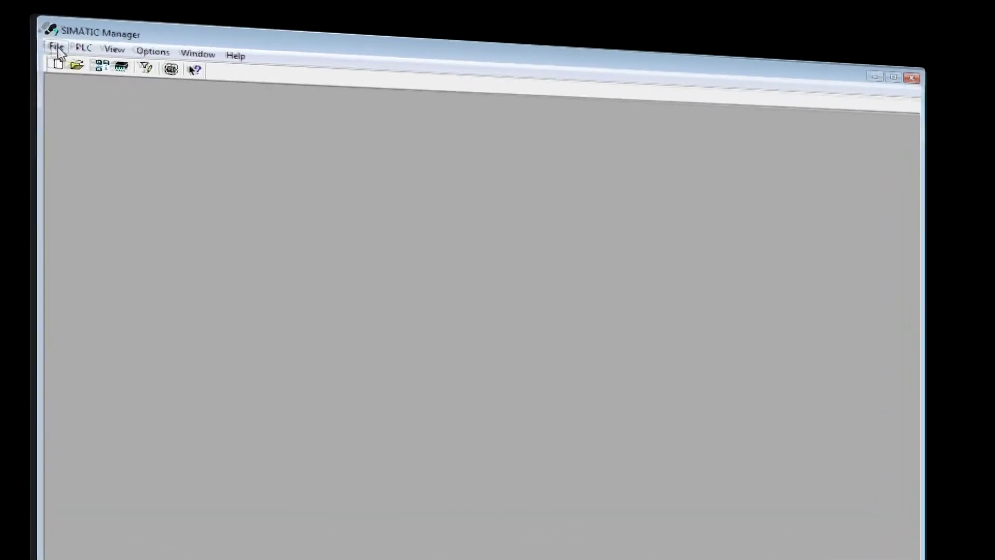
Open the INSEVIS project's Hardware station in HW Config and select the CPU's MPI/DP interface.
click(120, 56)
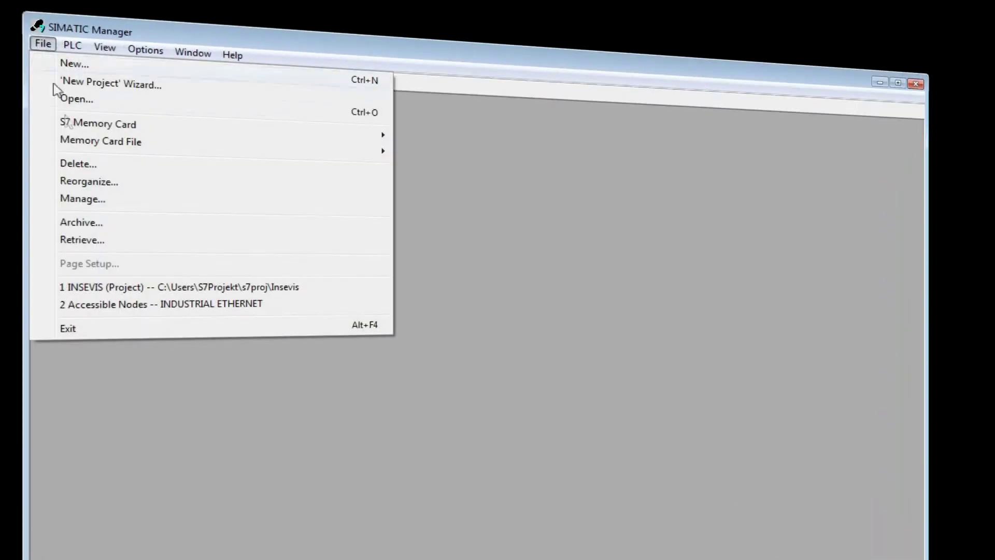
click(140, 286)
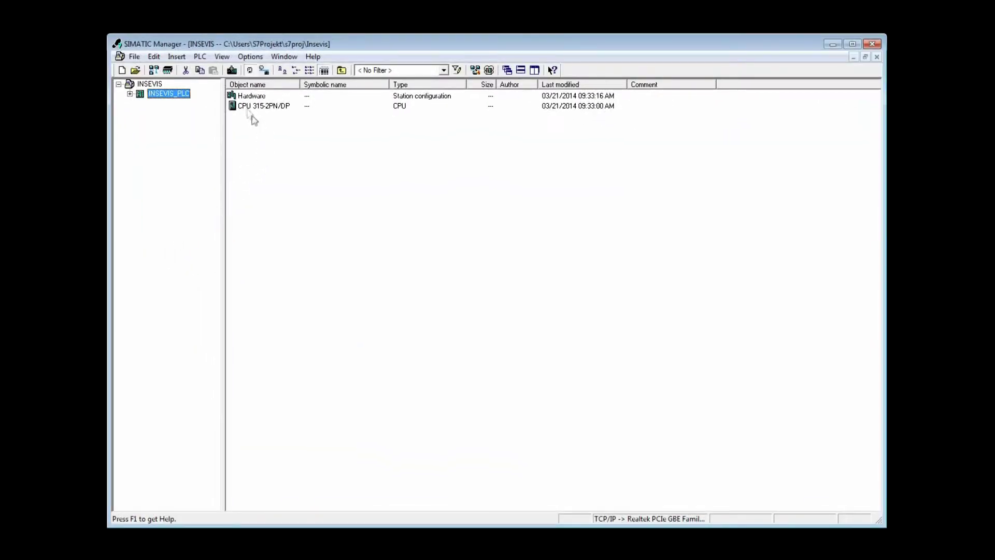
click(250, 96)
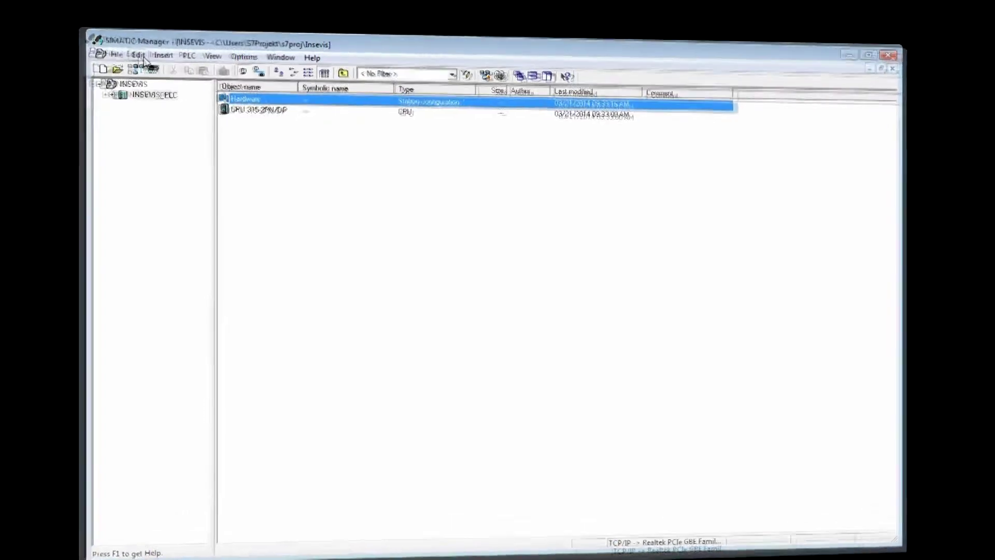
click(154, 57)
click(136, 240)
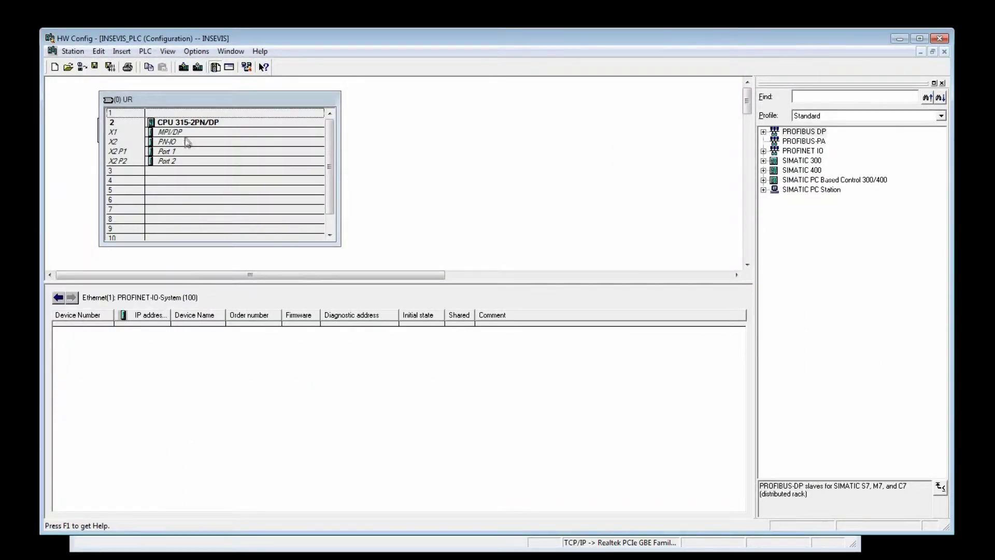
click(186, 132)
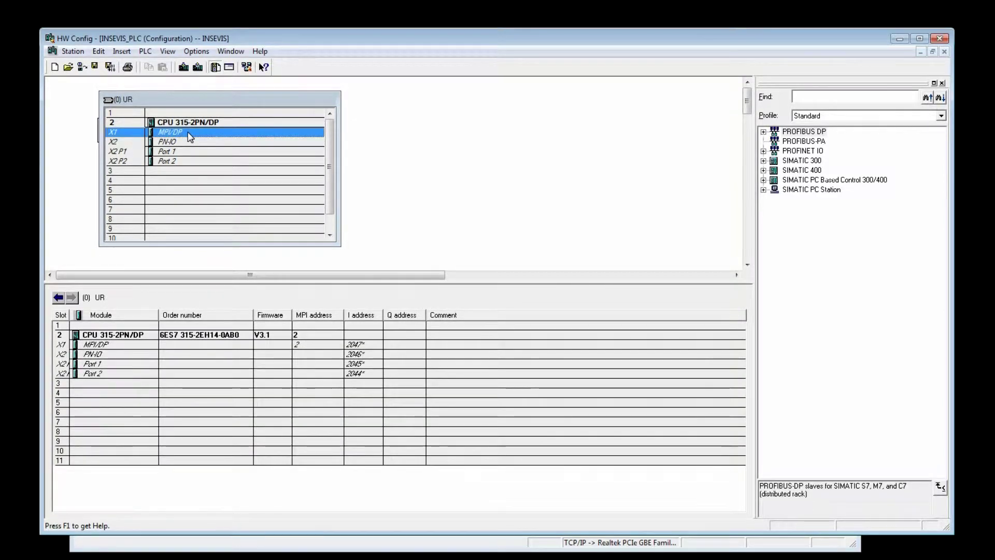
right_click(187, 136)
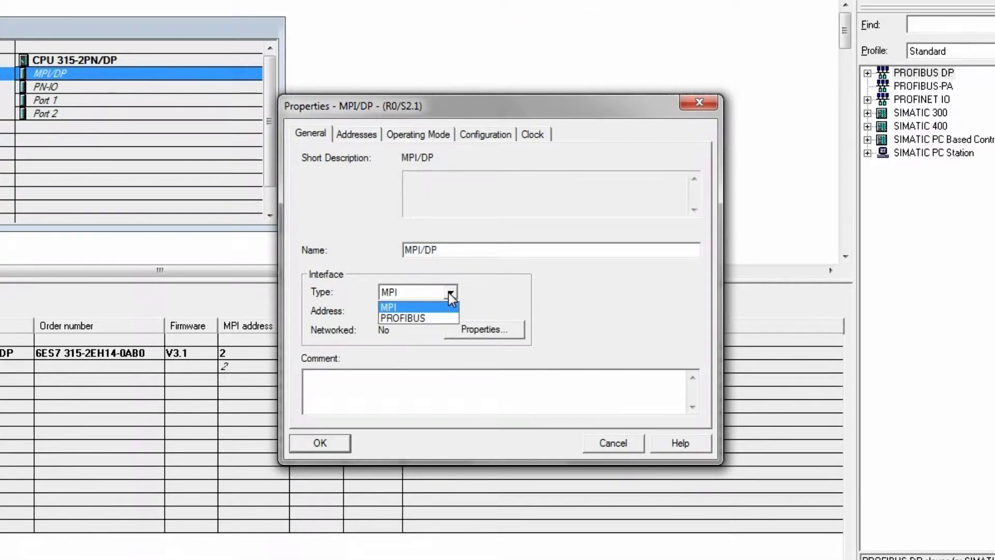
Set the MPI/DP interface type to PROFIBUS on a new 1.5 Mbps DP subnet.
click(432, 317)
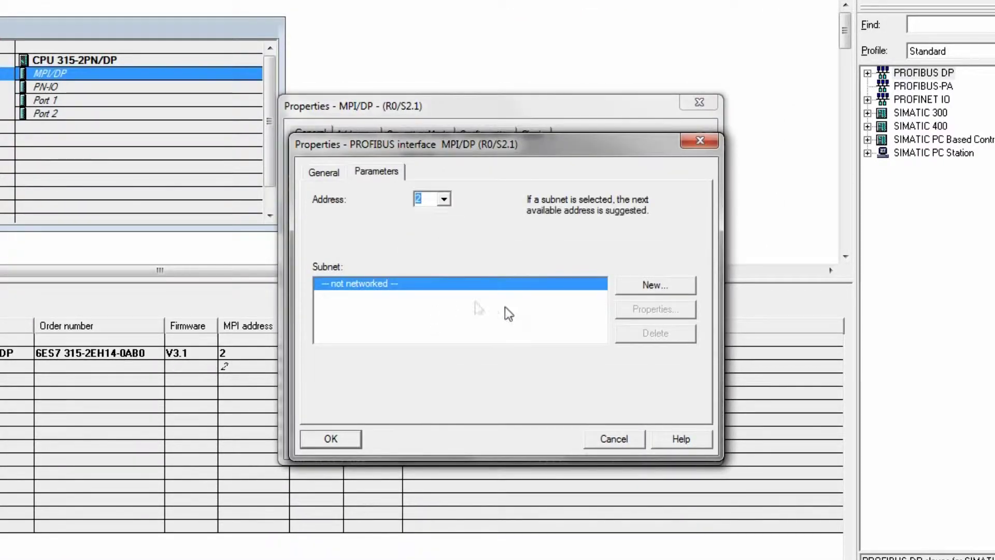
click(647, 289)
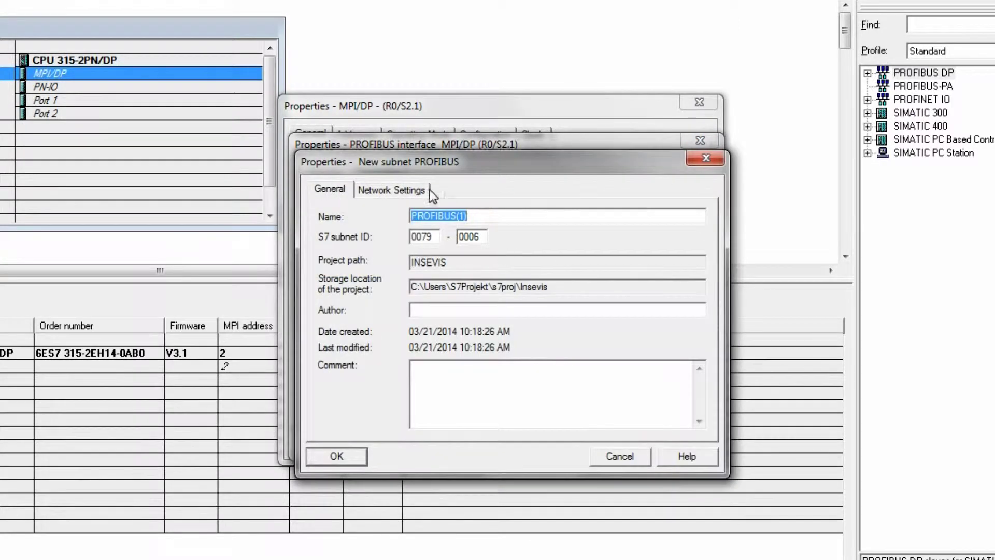
click(400, 189)
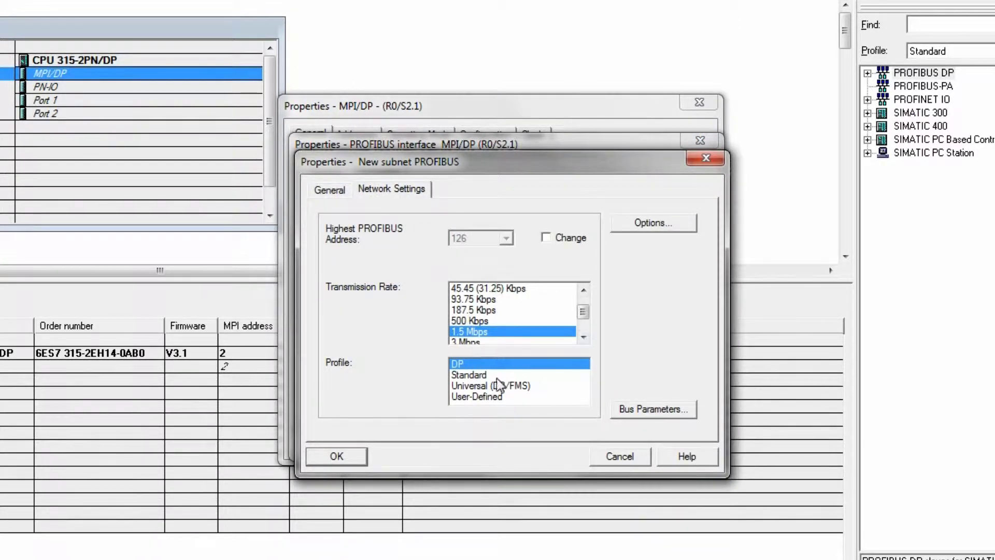
click(336, 456)
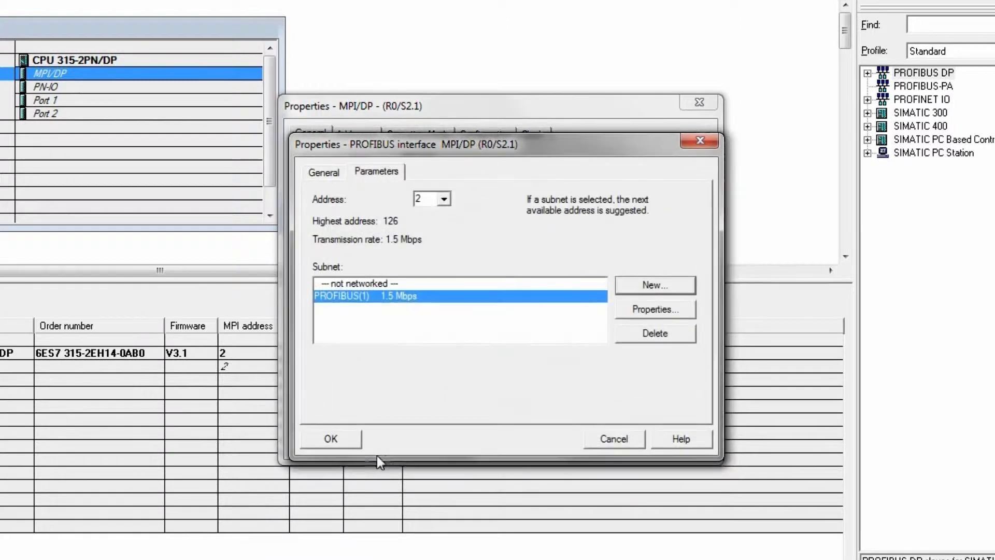
Give the PROFIBUS interface address 3 and view its DP operating mode.
click(445, 199)
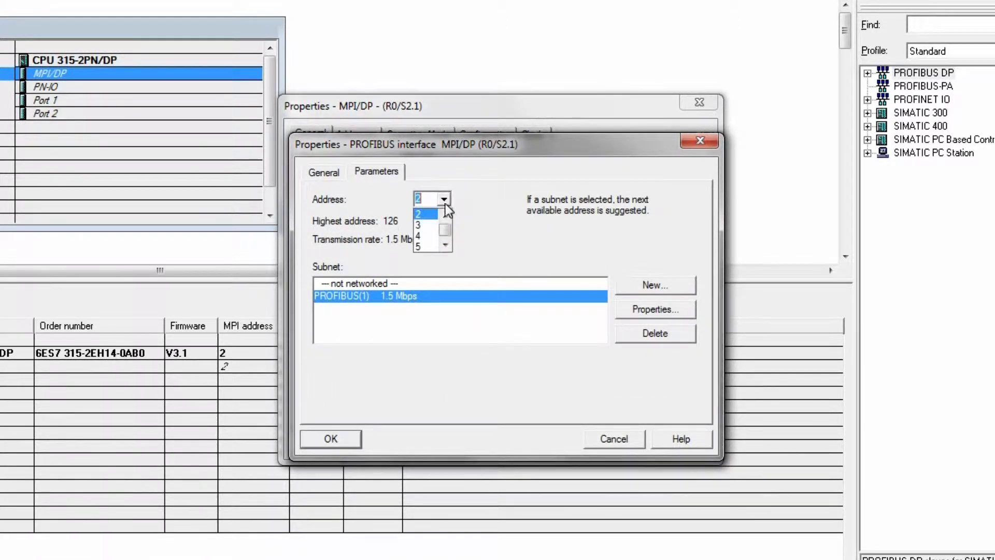
click(432, 228)
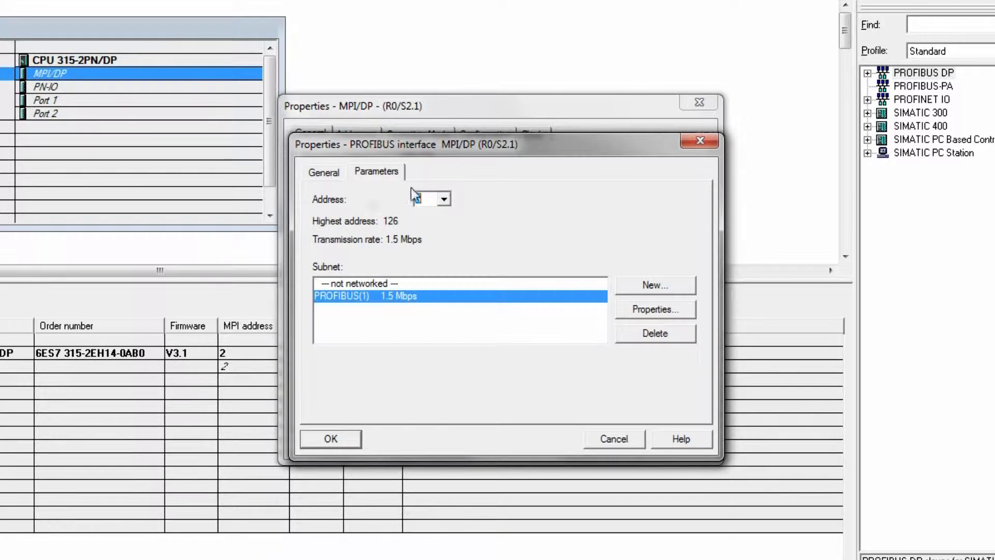
click(339, 437)
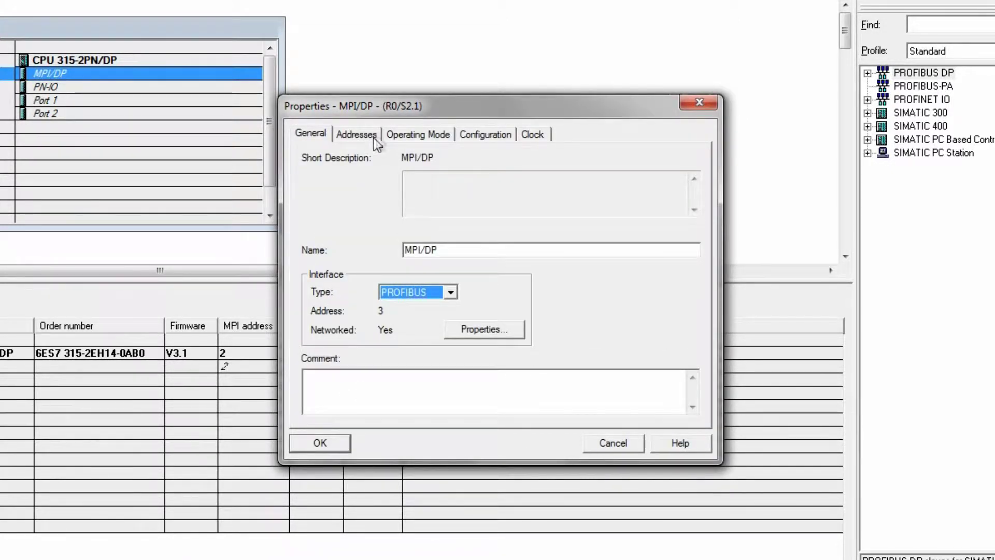
click(412, 135)
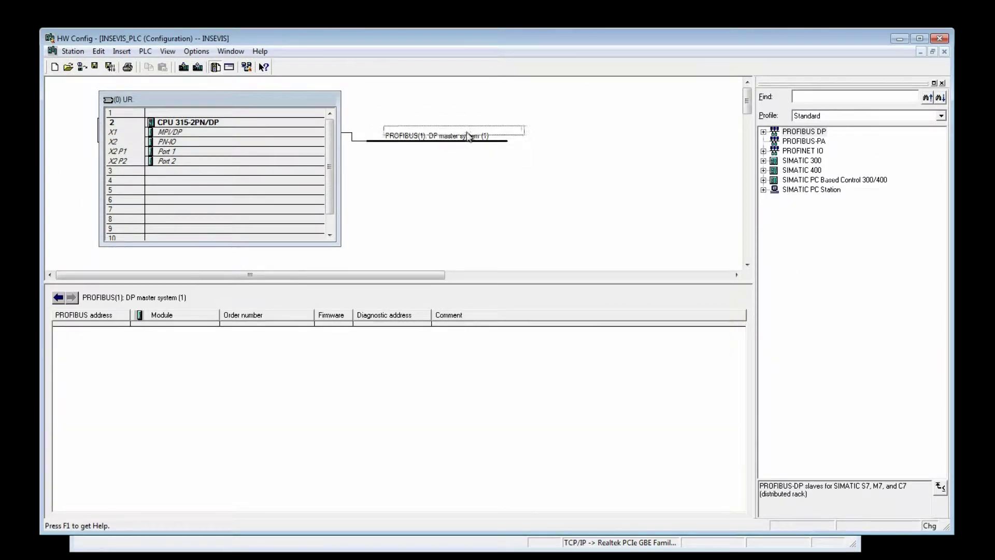
Move the DP master system line and find IM151-1 Standard under PROFIBUS DP > DP V0 slaves > ET 200S.
drag(457, 139, 481, 132)
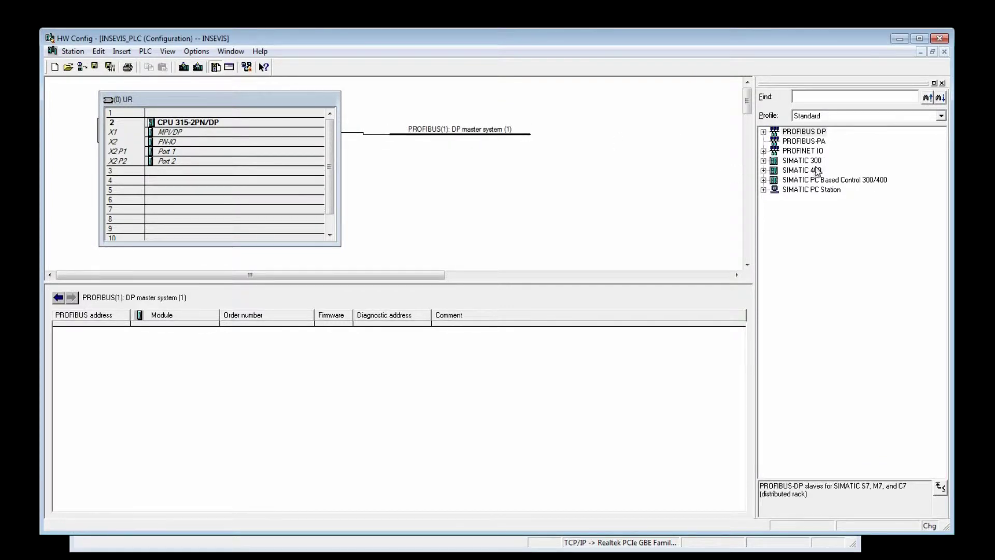
click(803, 132)
click(763, 131)
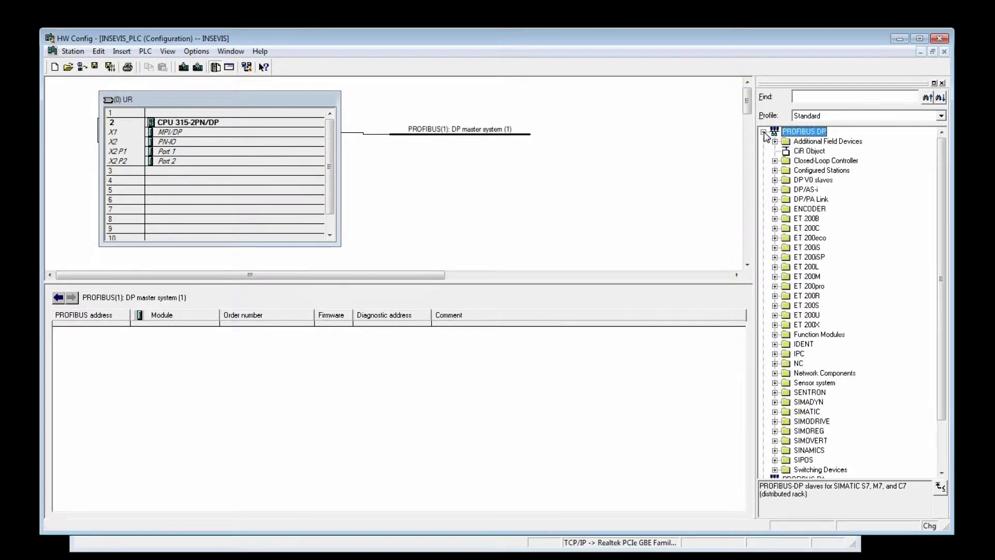
click(812, 179)
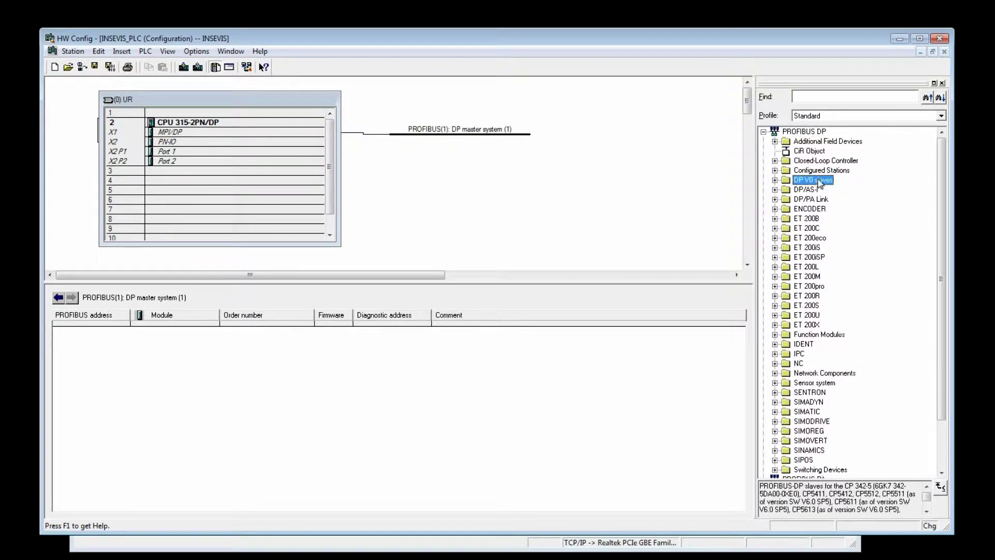
click(775, 181)
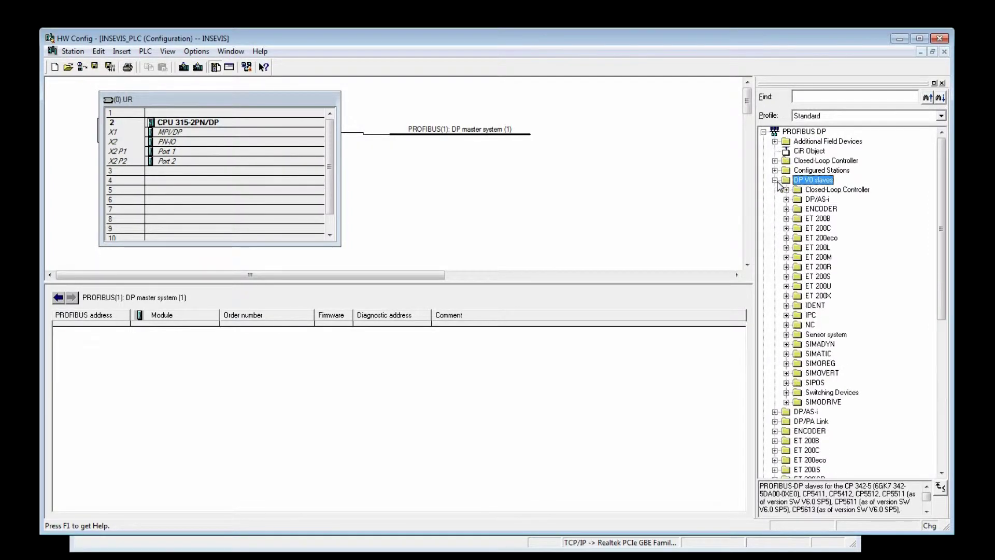
click(818, 276)
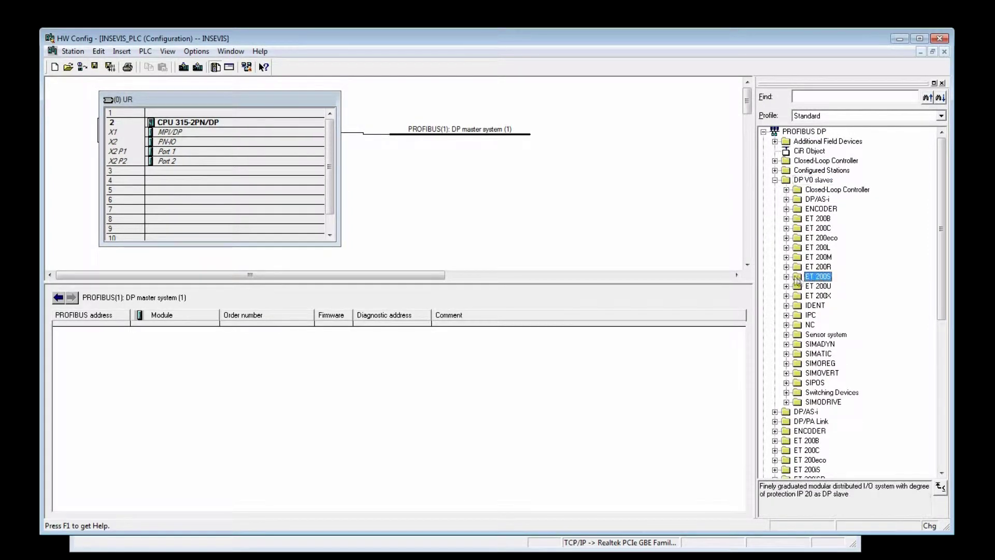
click(786, 276)
scroll(822, 254, down, 3)
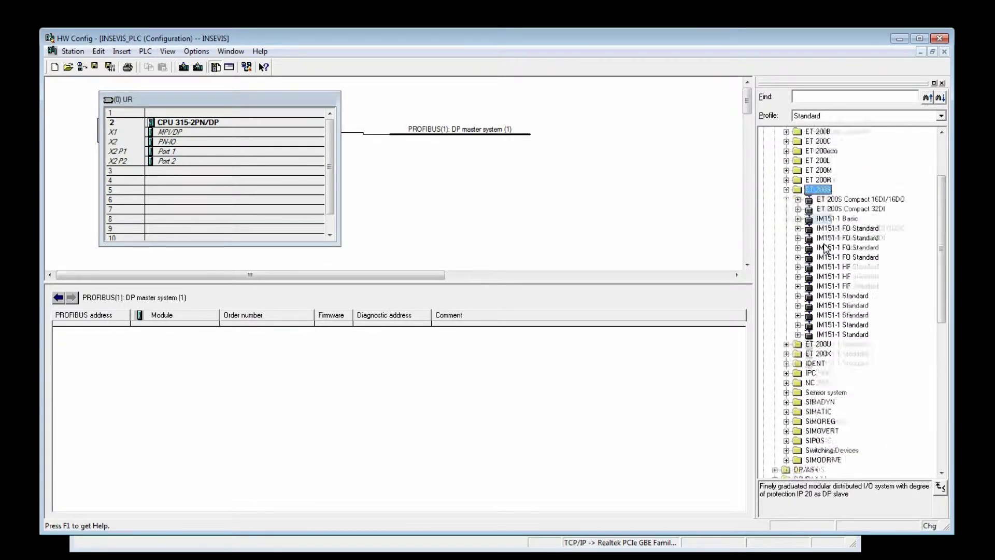
click(852, 316)
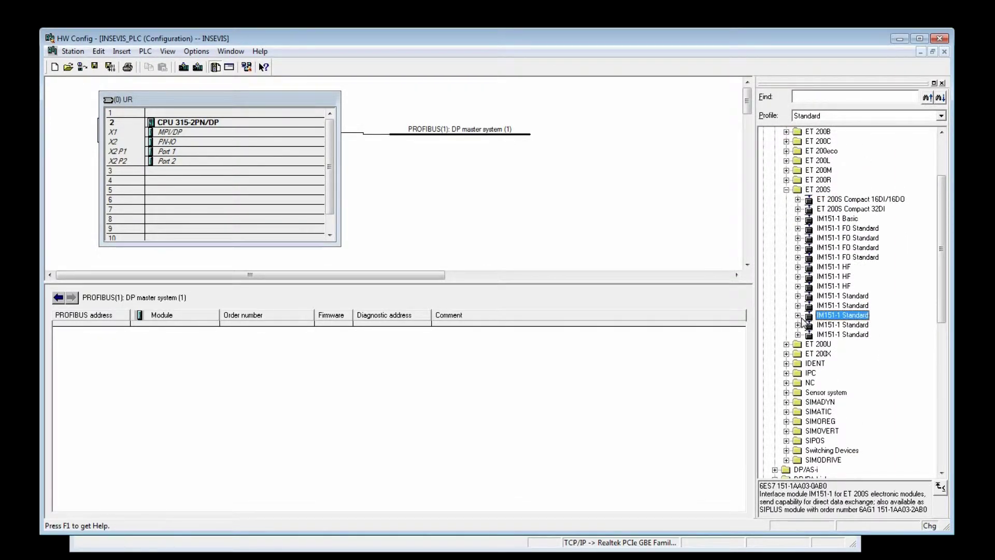
Drop IM151-1 Standard onto the DP master system line with PROFIBUS address 7.
mouse_move(823, 317)
mouse_down()
mouse_move(405, 134)
mouse_move(430, 133)
mouse_up()
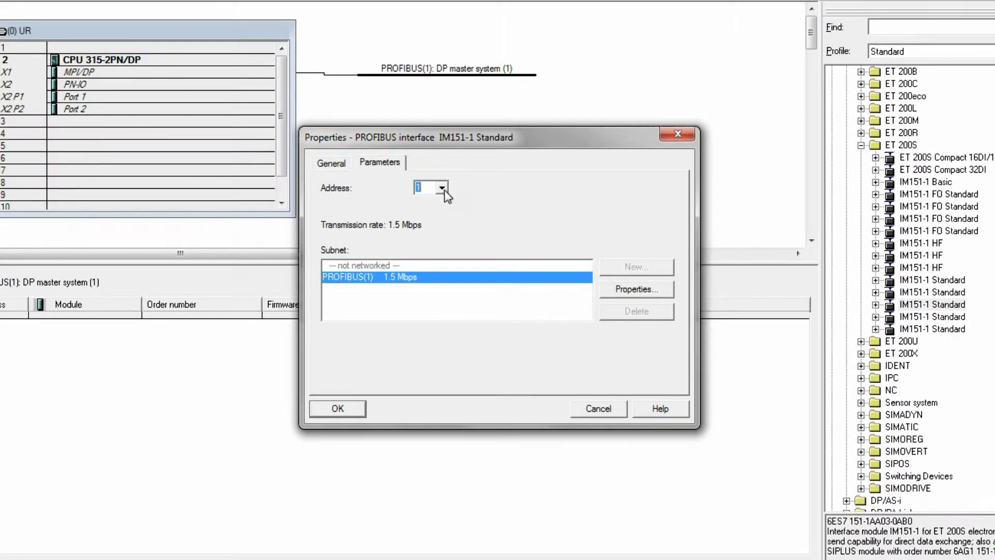
click(442, 188)
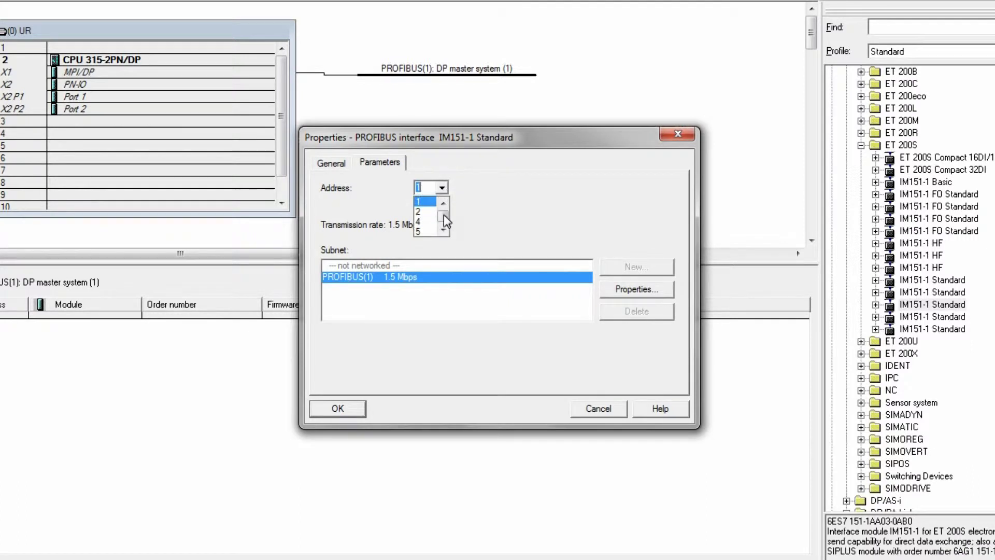
mouse_move(444, 207)
mouse_down()
mouse_move(444, 226)
mouse_move(444, 204)
mouse_up()
click(443, 232)
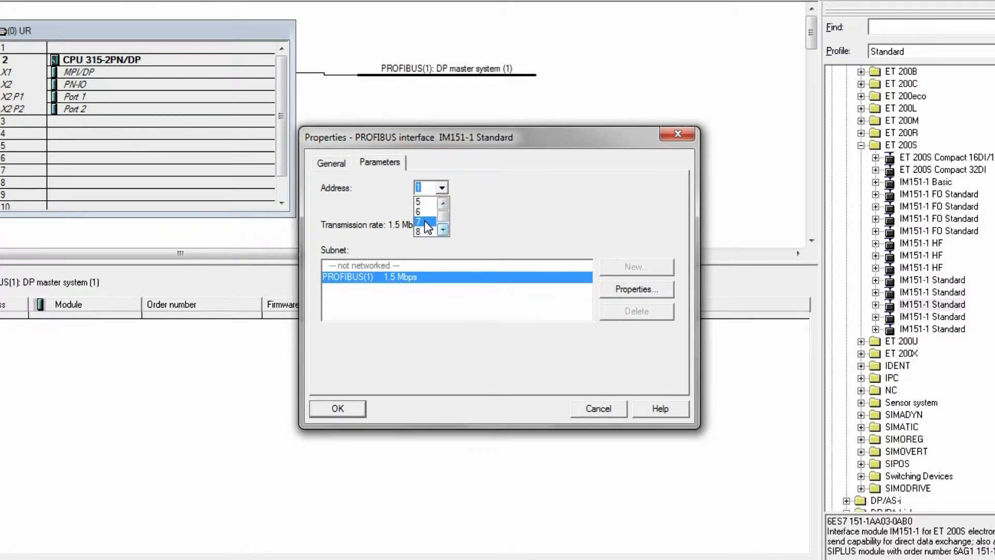
click(424, 226)
click(338, 408)
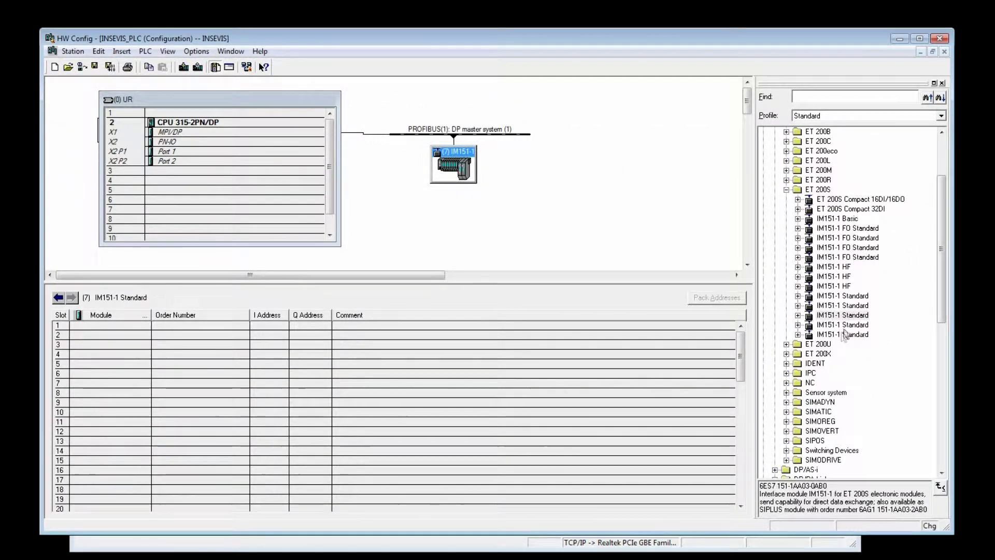
Place the PM-E DC24V power module in slot 1.
click(798, 315)
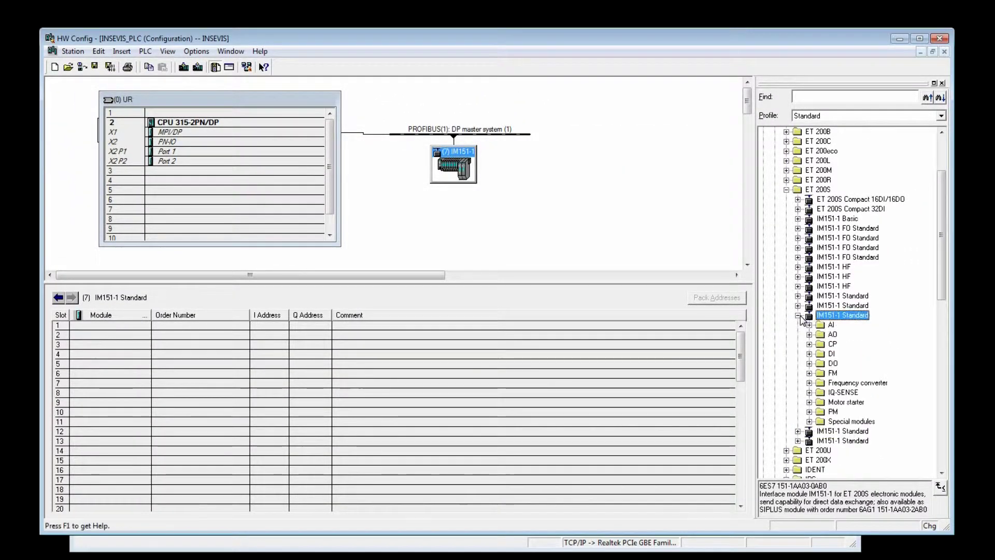
click(808, 411)
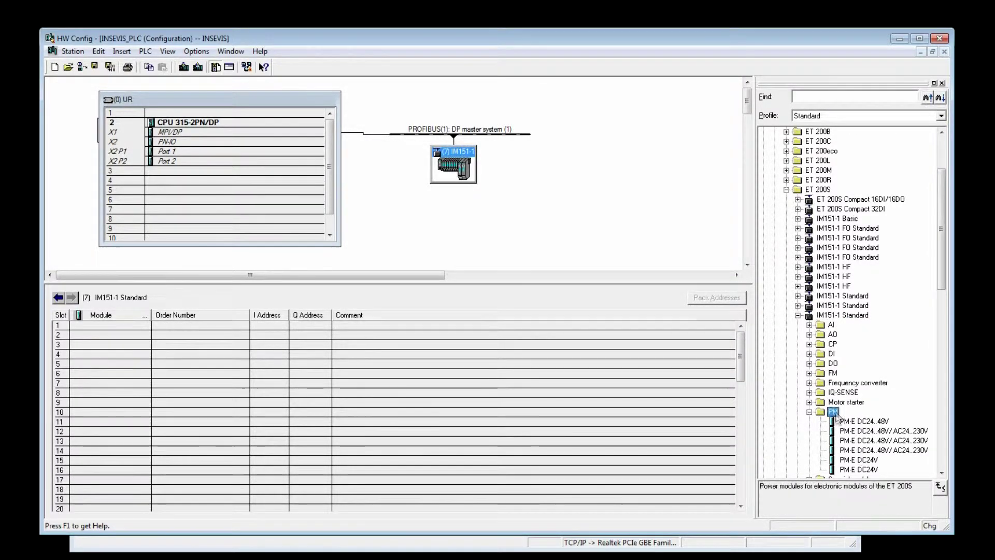
drag(859, 459, 333, 336)
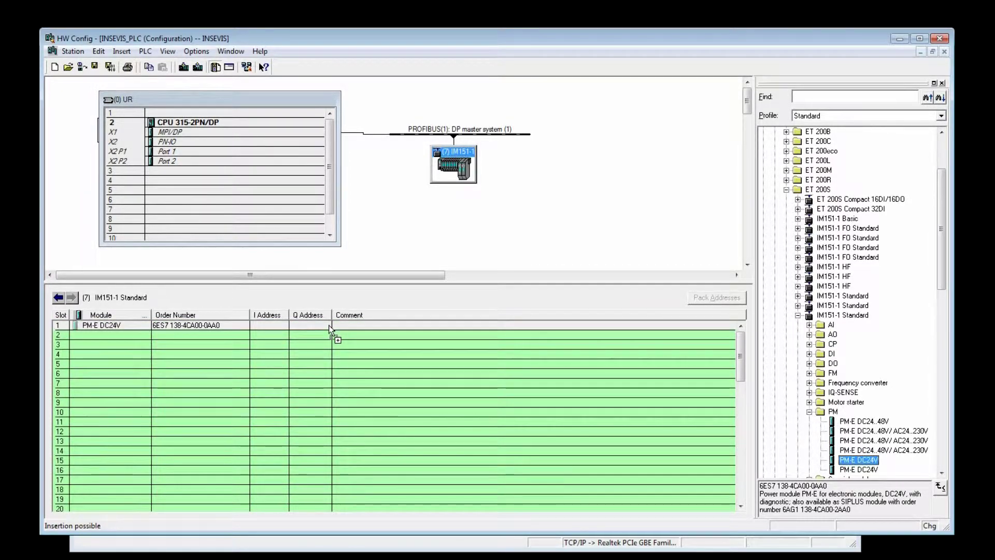
click(810, 410)
Place the 4DO DC24V/0,5A ST output module in slot 2.
click(810, 363)
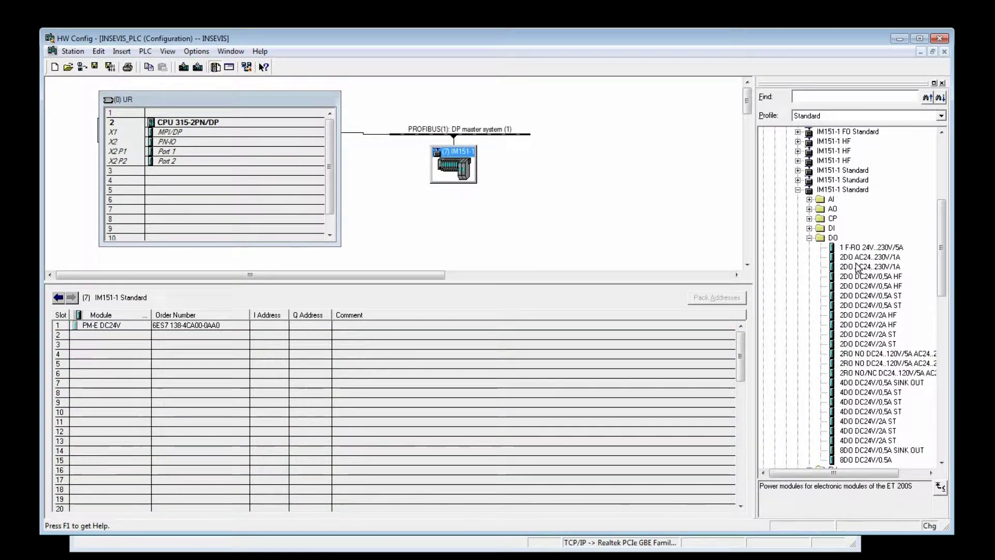
drag(944, 273, 944, 292)
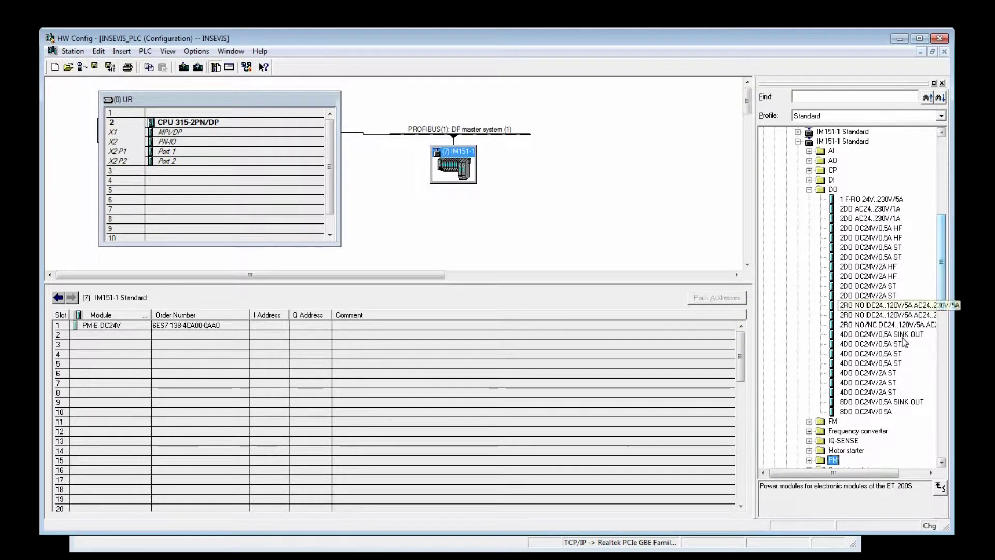
click(871, 344)
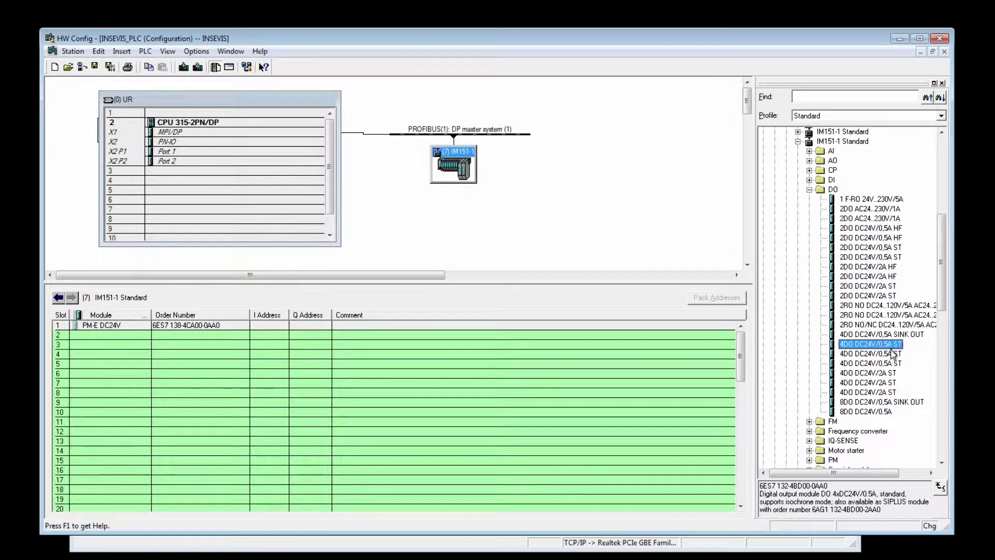
drag(870, 344, 231, 336)
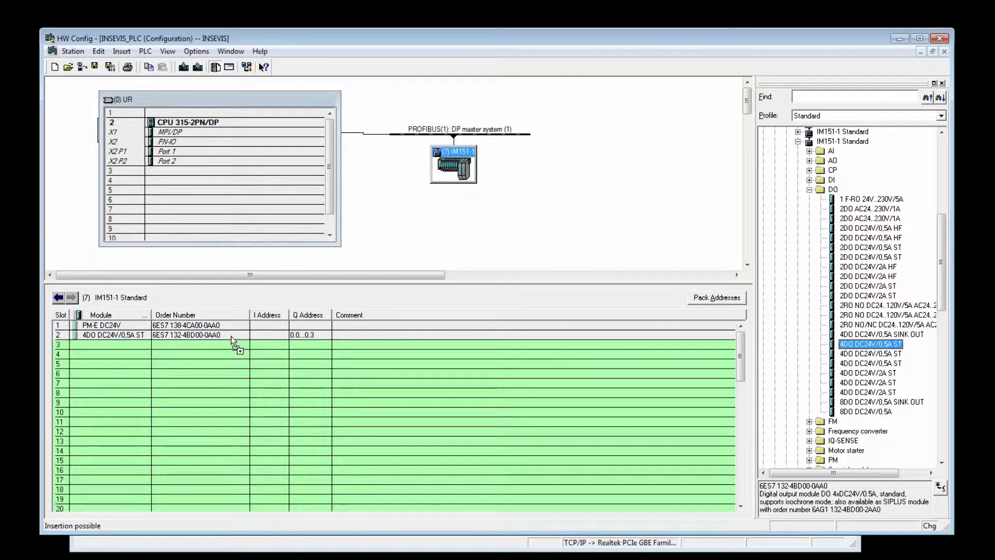
double_click(833, 189)
Place the 4DI DC24V ST input module in slot 3.
double_click(832, 180)
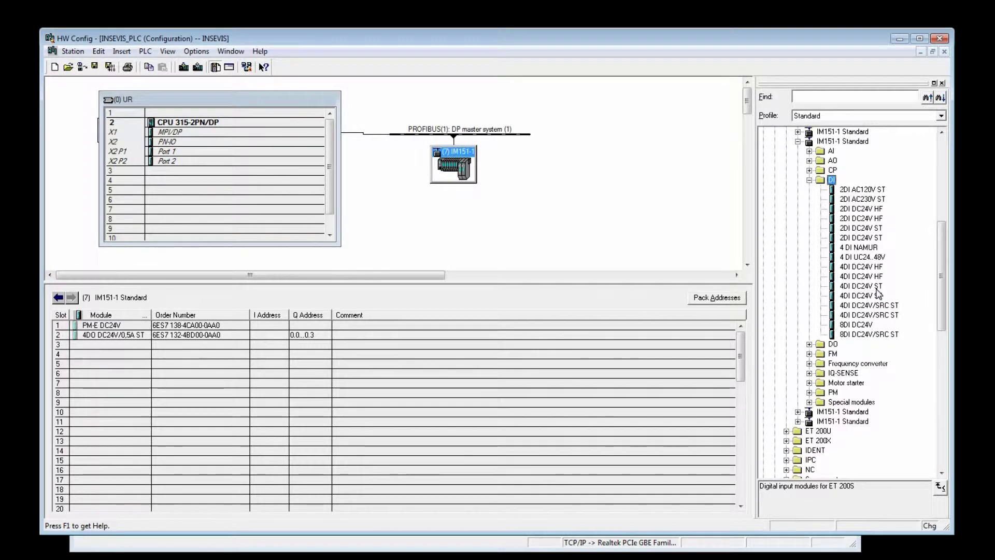
click(859, 286)
drag(860, 286, 309, 348)
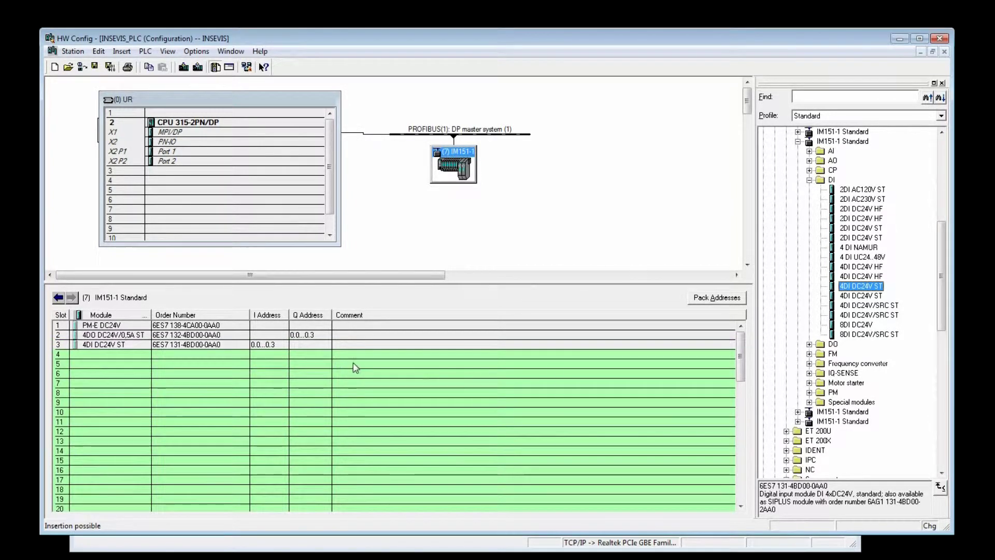
click(821, 179)
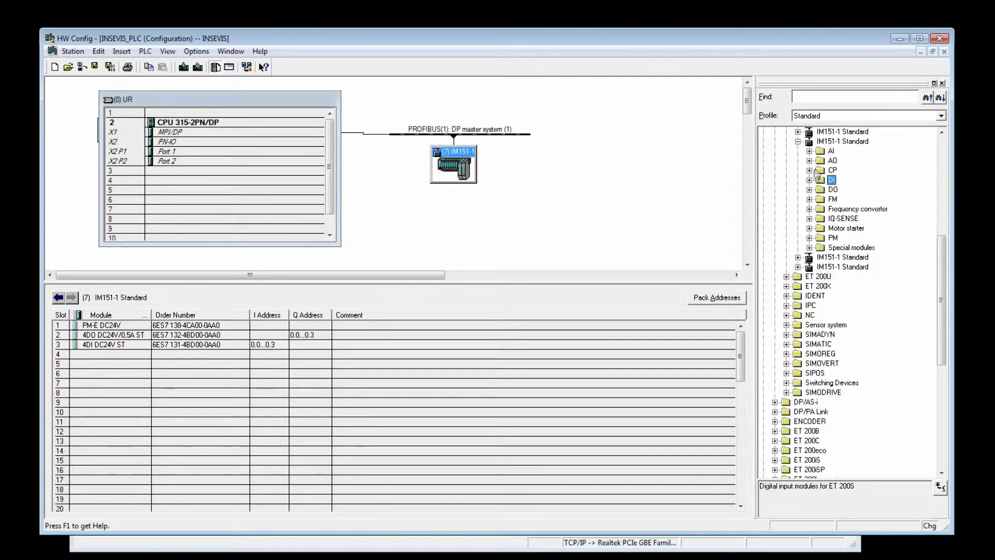
click(831, 151)
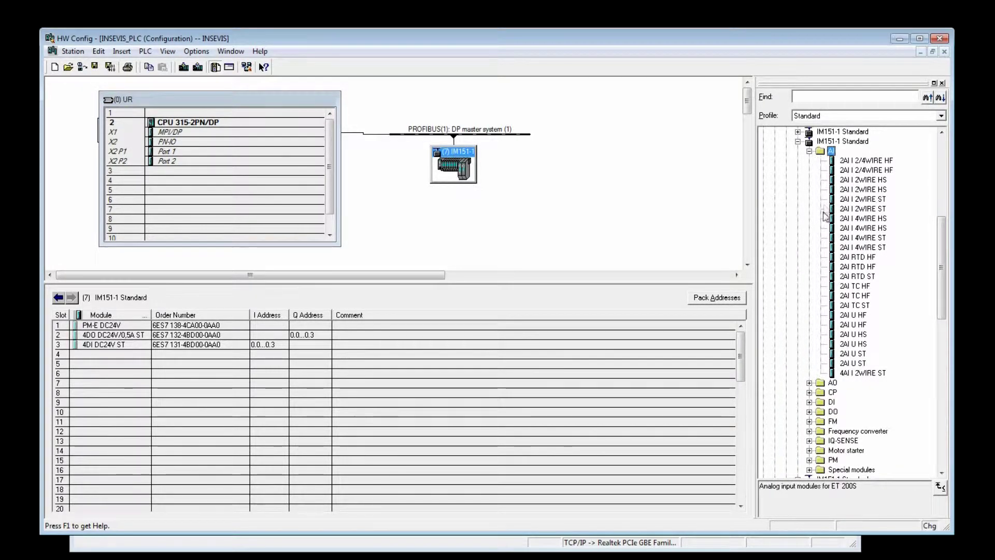
Place 2AI TC HF in slot 4 and 2AI I 4WIRE ST in slot 5.
click(853, 286)
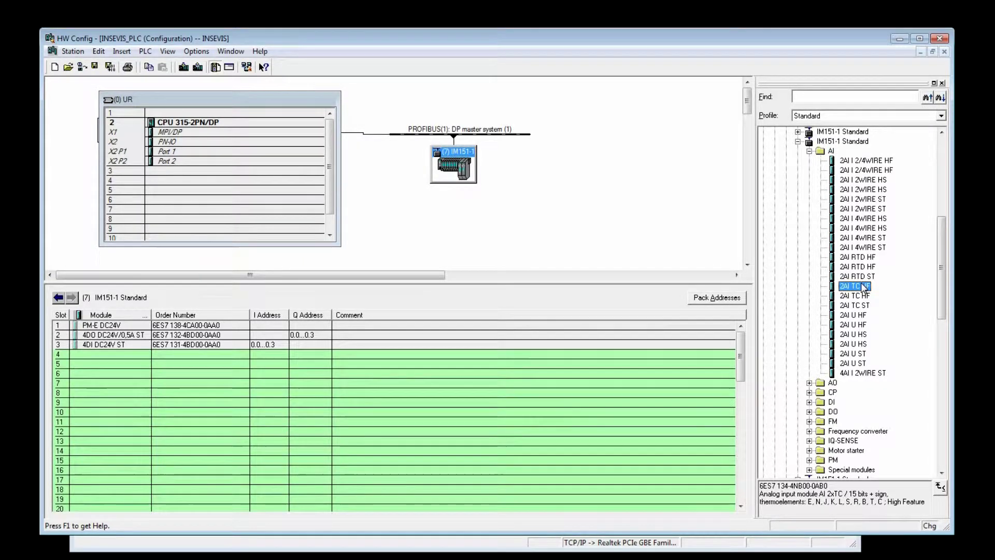
mouse_move(865, 288)
mouse_down()
mouse_move(616, 340)
mouse_move(331, 357)
mouse_up()
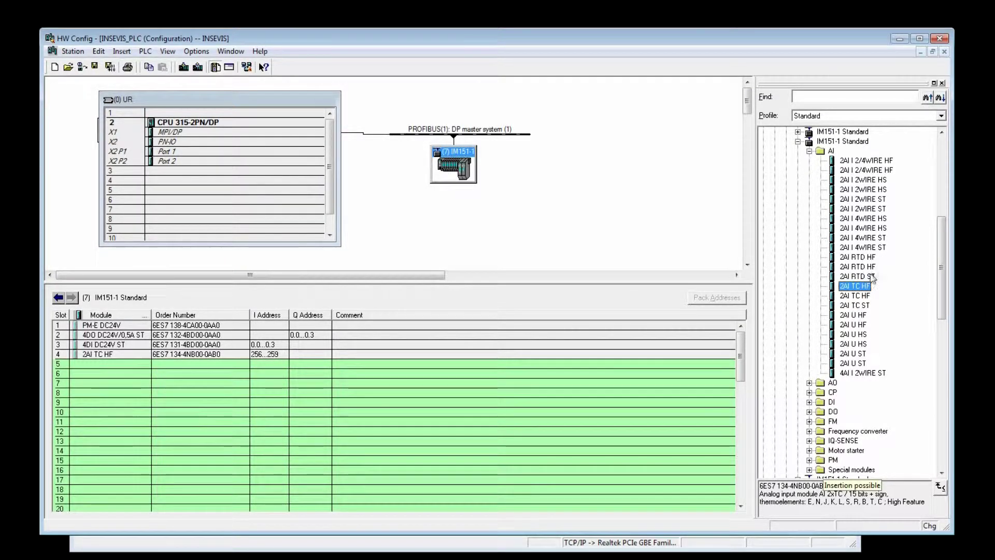
click(863, 237)
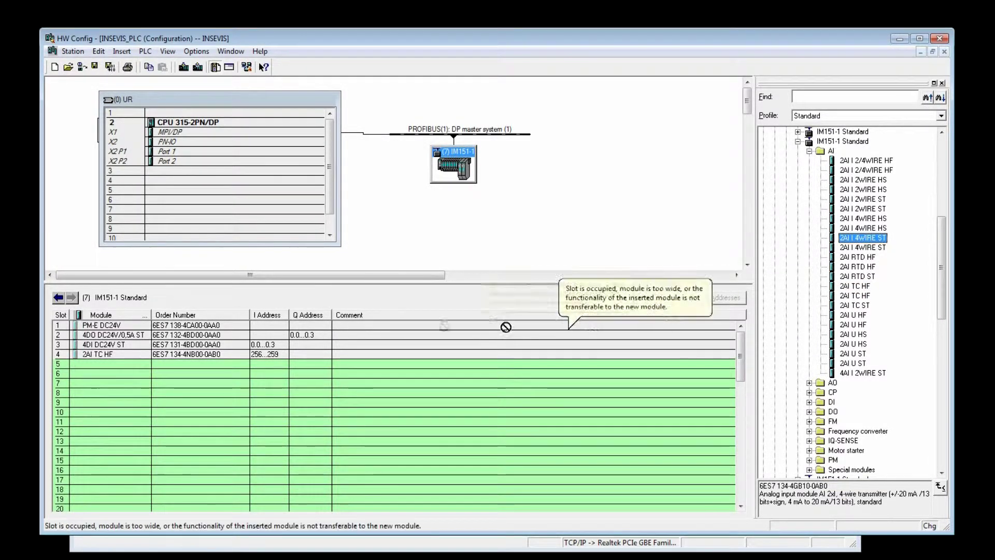
drag(860, 238, 329, 363)
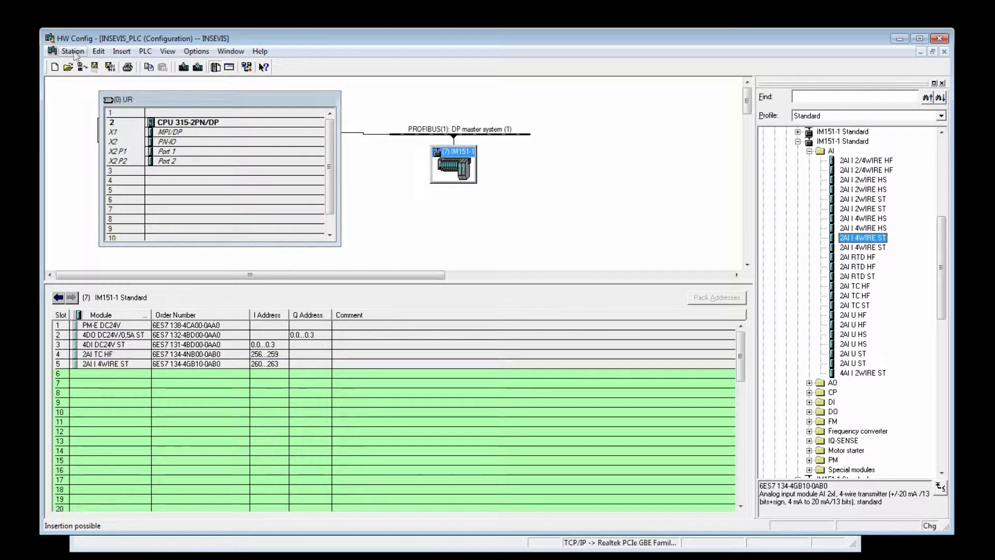
Save and compile the hardware configuration.
click(195, 121)
click(73, 51)
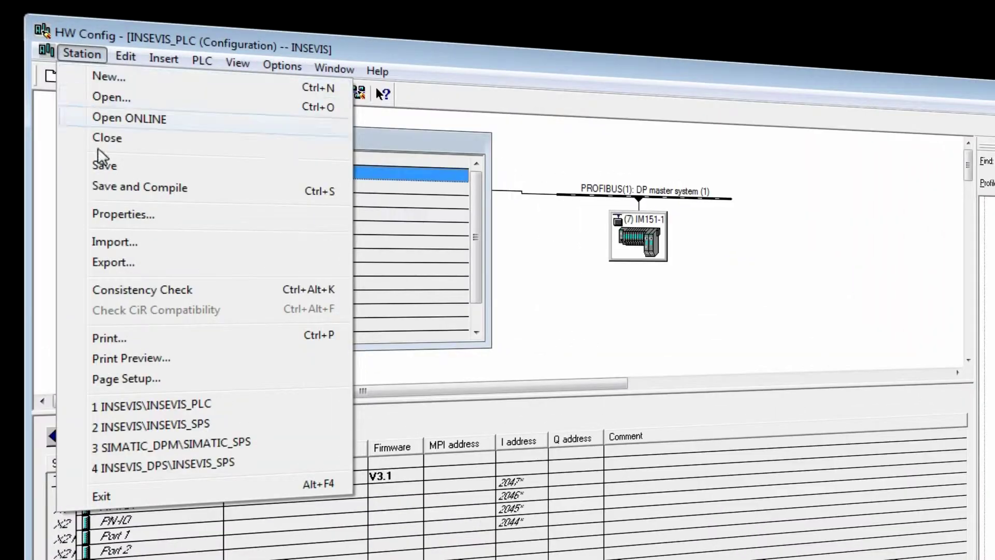
click(139, 188)
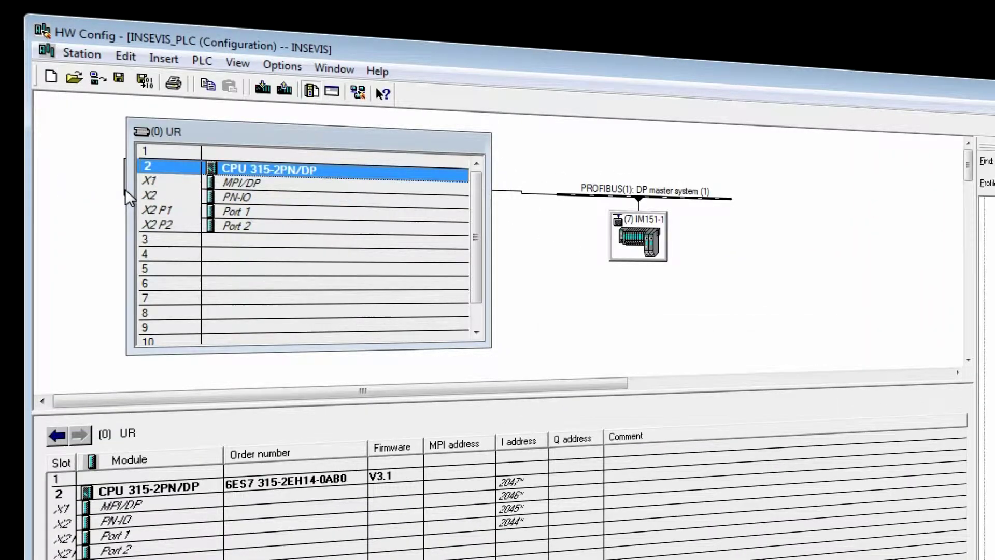
Download the configuration to CPU 315-2PN/DP at 192.168.80.150 and restart the CPU.
click(264, 91)
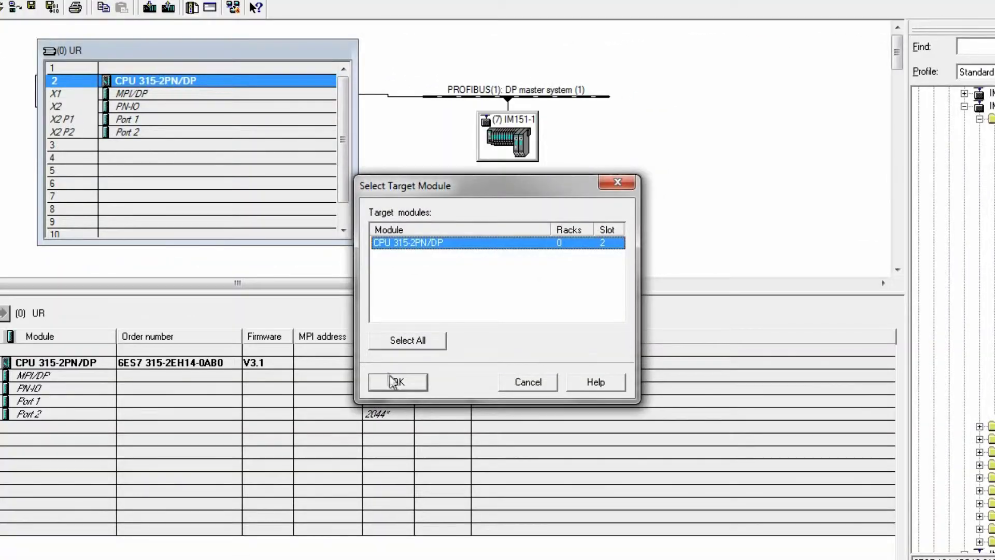
click(398, 382)
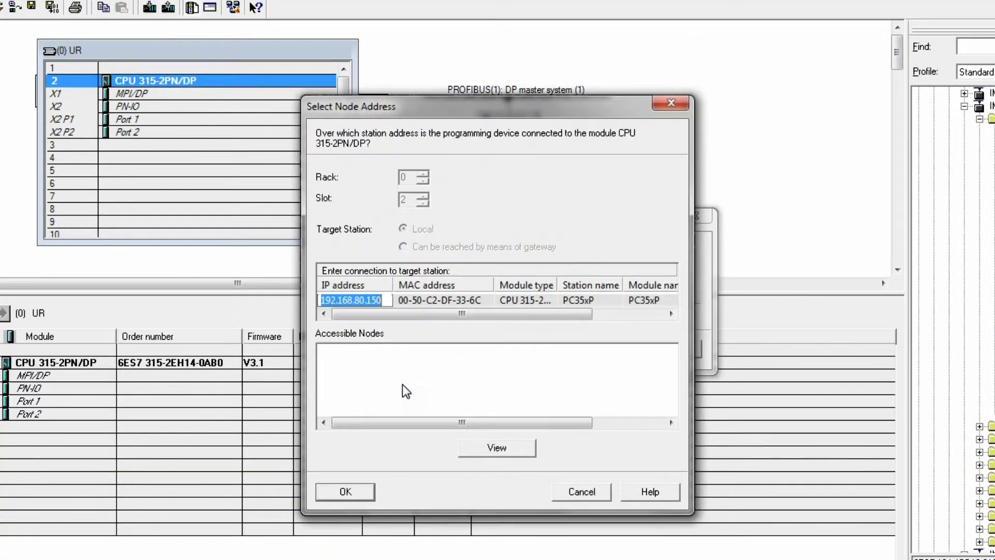
click(345, 491)
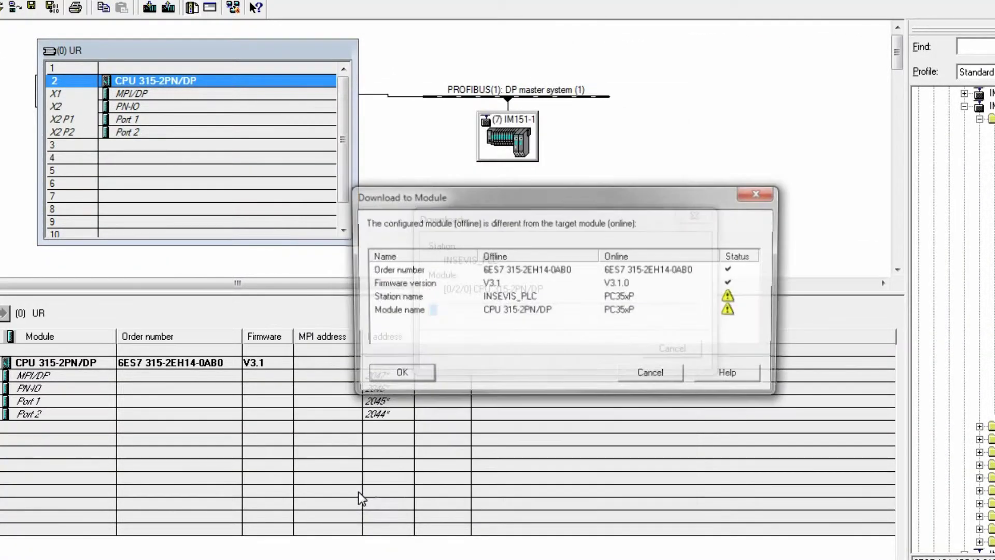
click(397, 376)
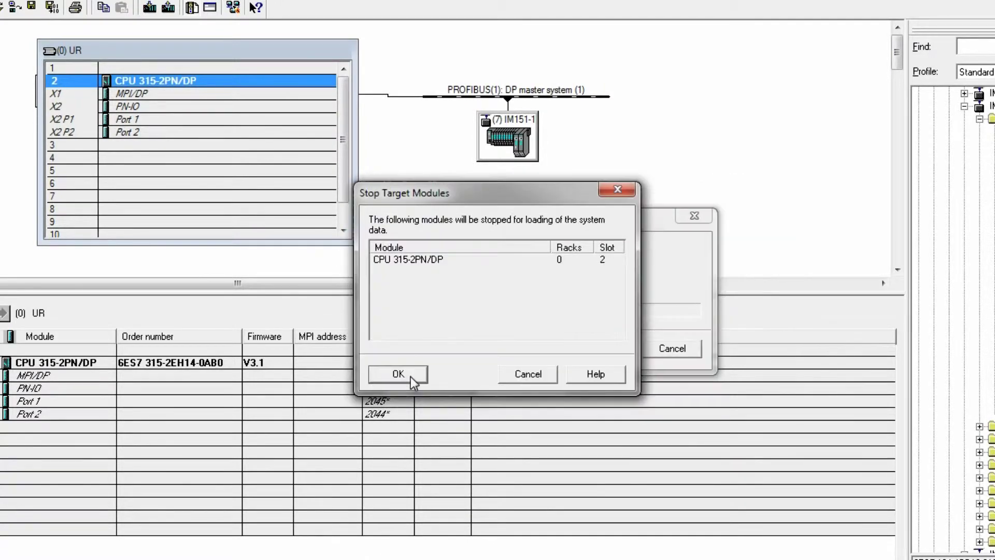
click(398, 374)
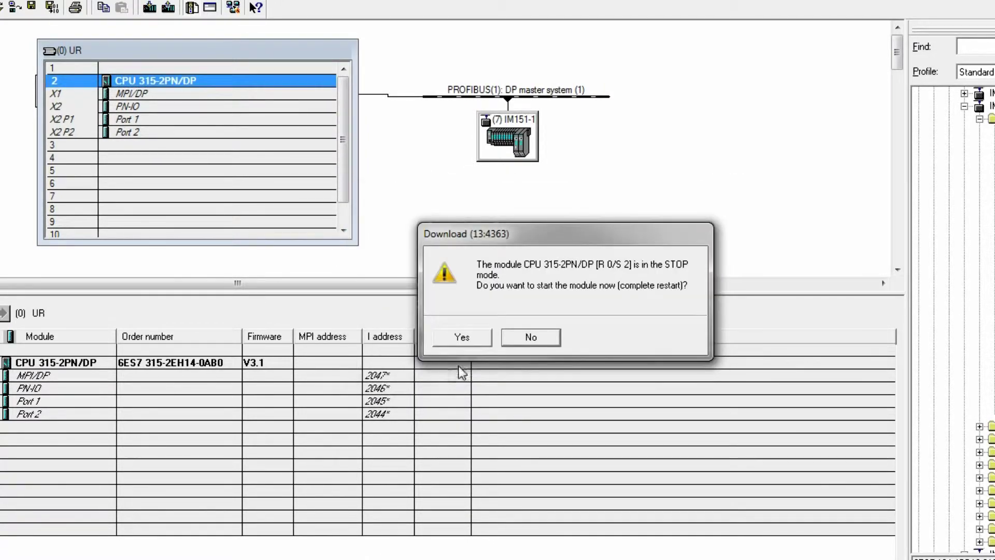
click(467, 336)
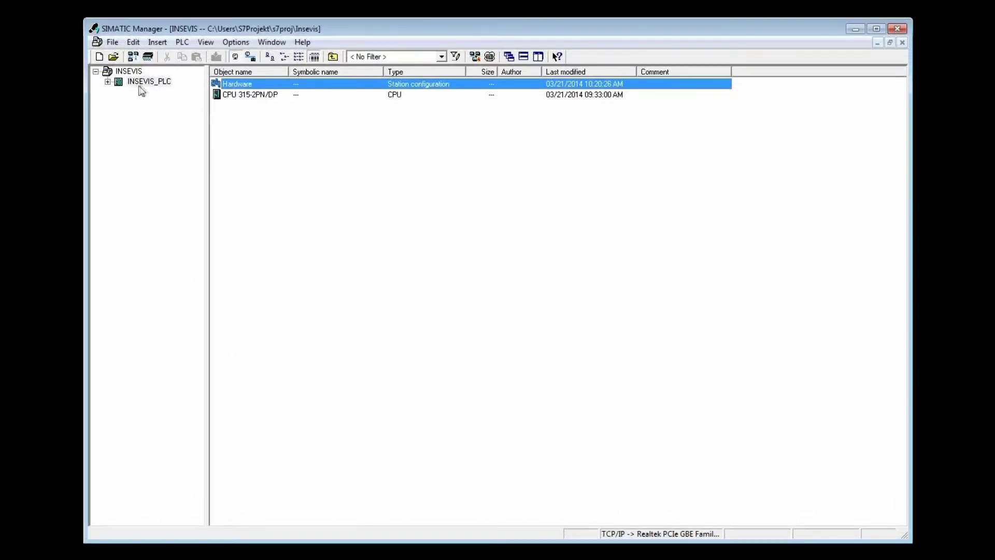
click(142, 84)
Expand the CPU 315-2PN/DP to show S7 Program(1)'s blocks.
click(108, 83)
click(160, 92)
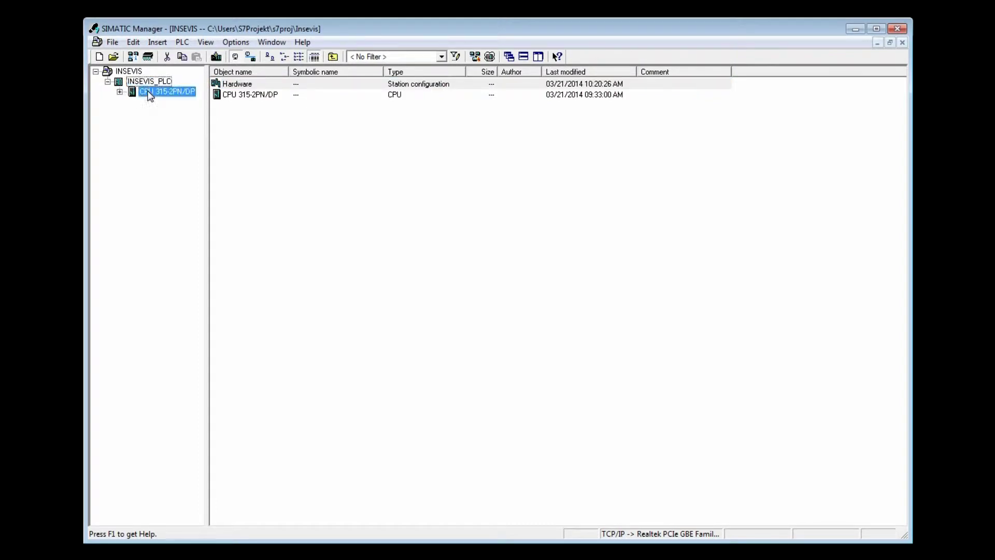
click(120, 92)
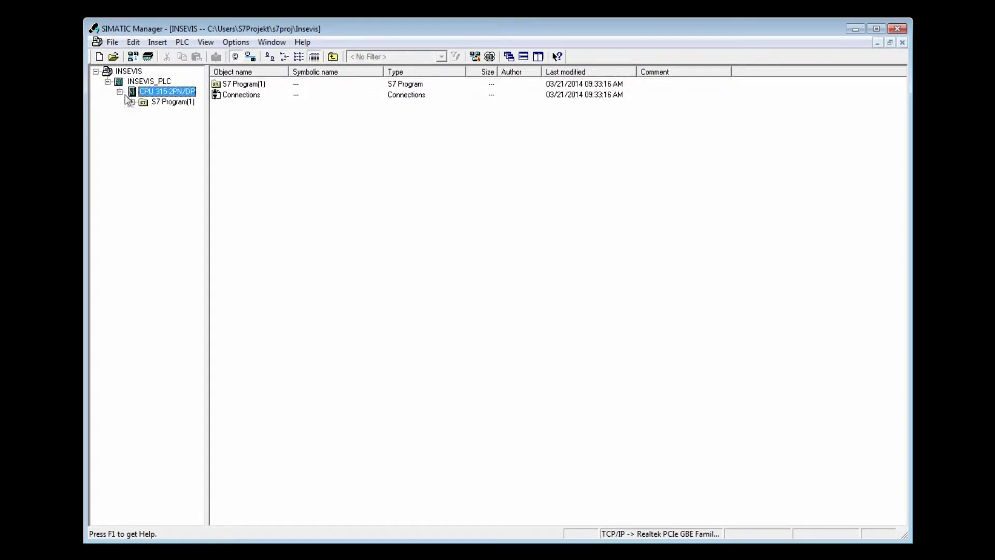
click(171, 102)
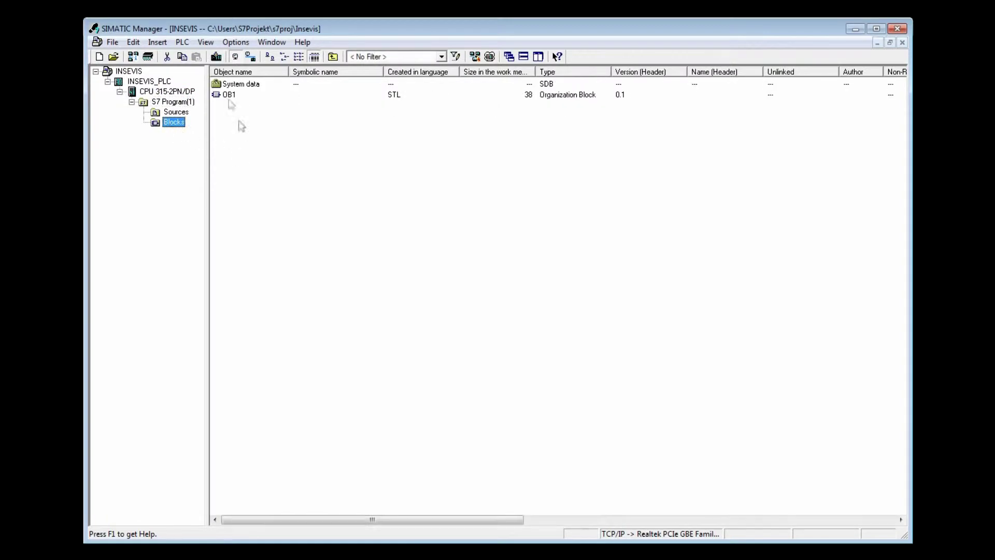
click(181, 42)
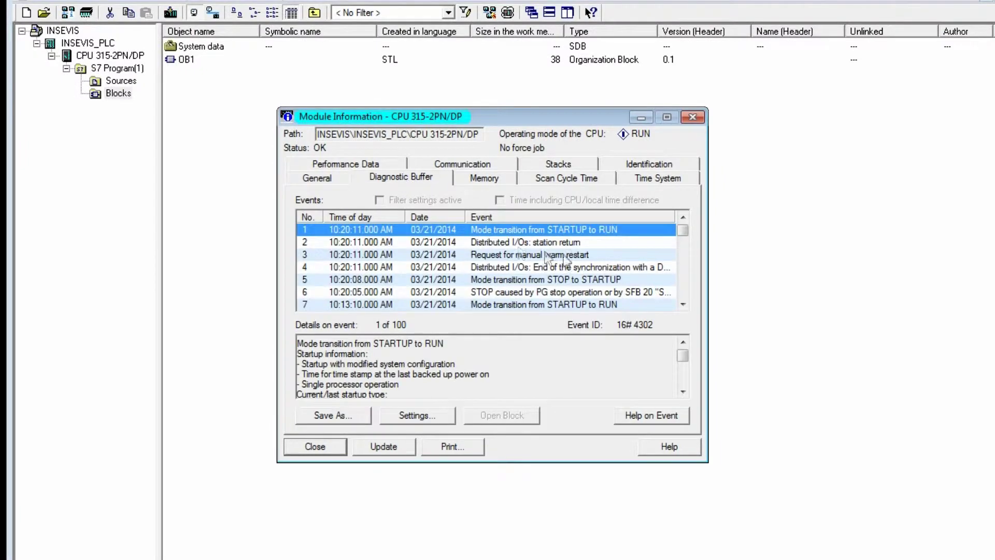
Check the station return event in the diagnostic buffer, then close Module Information.
click(579, 242)
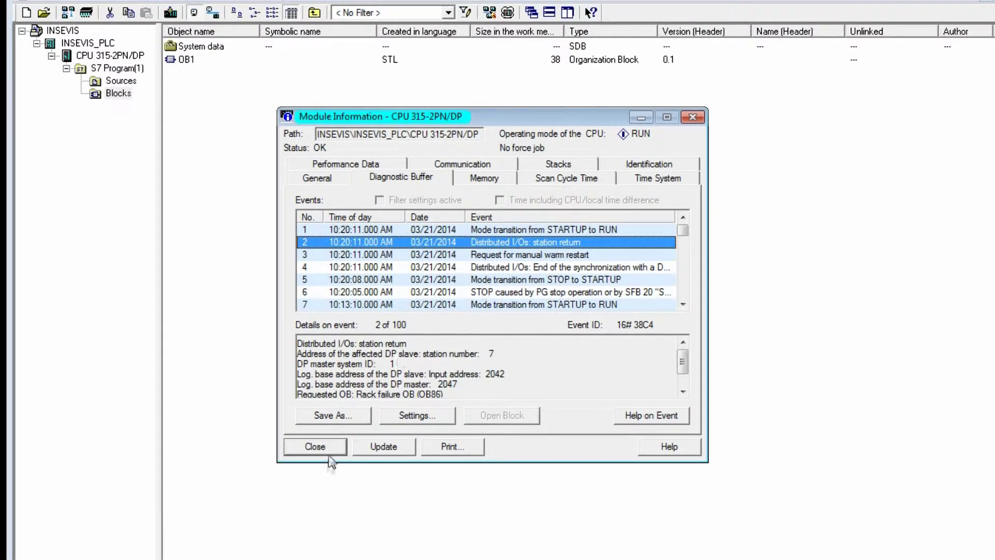
click(315, 446)
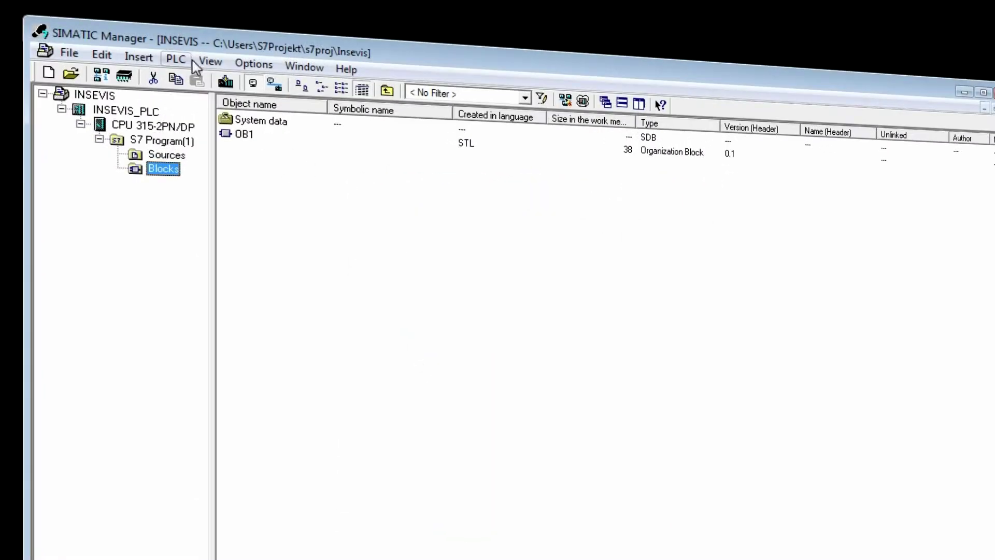
click(181, 60)
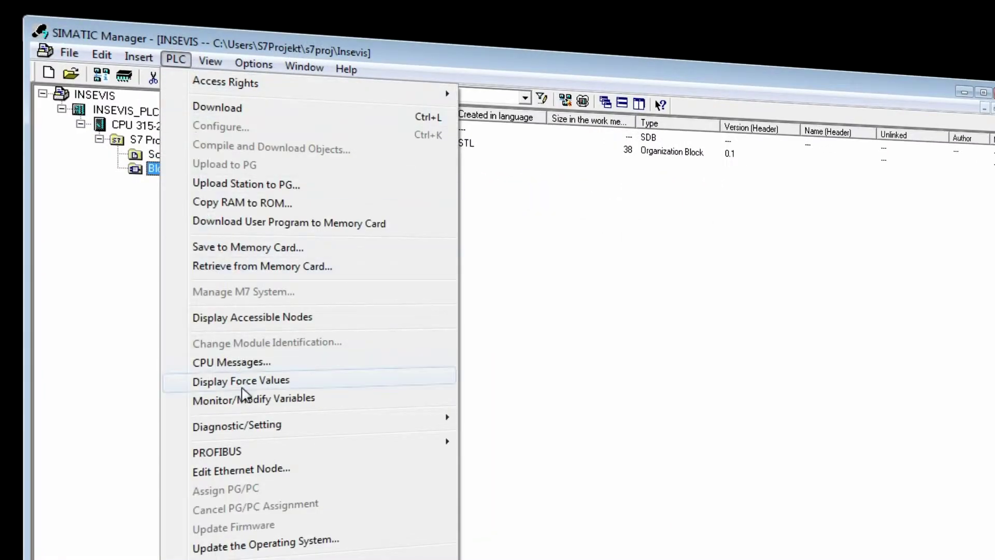
Open a maximized variable table and enter IB 0 and QB 0.
click(265, 406)
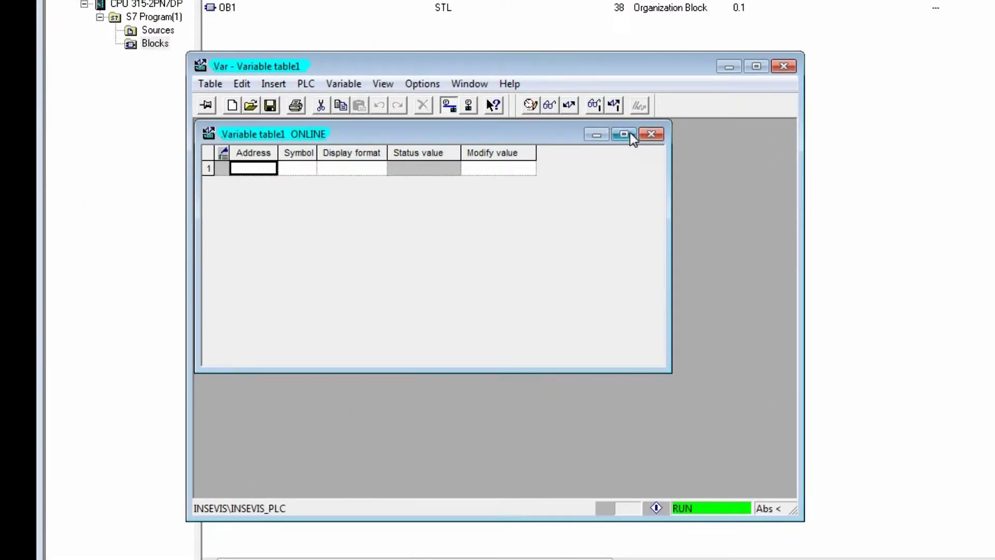
click(624, 134)
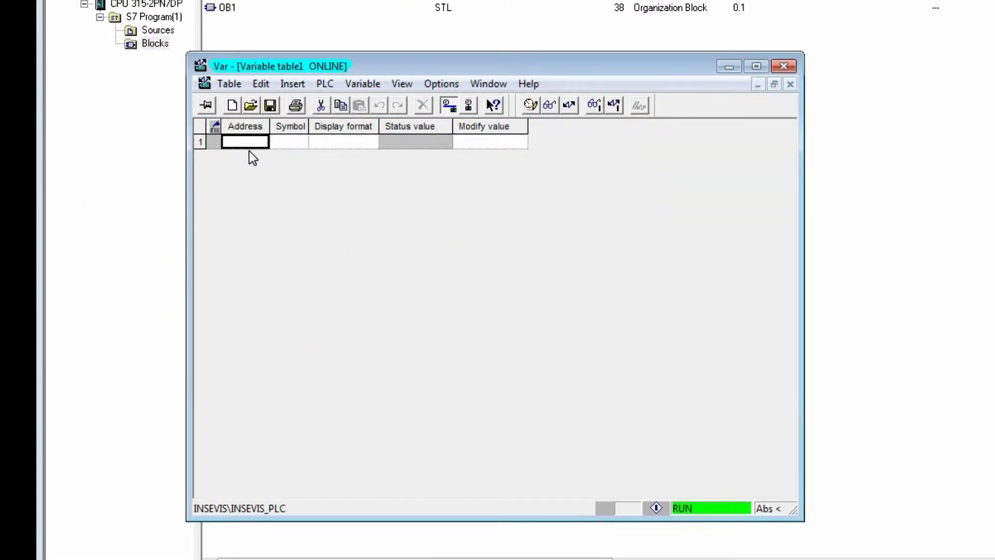
text(eb0)
key(Return)
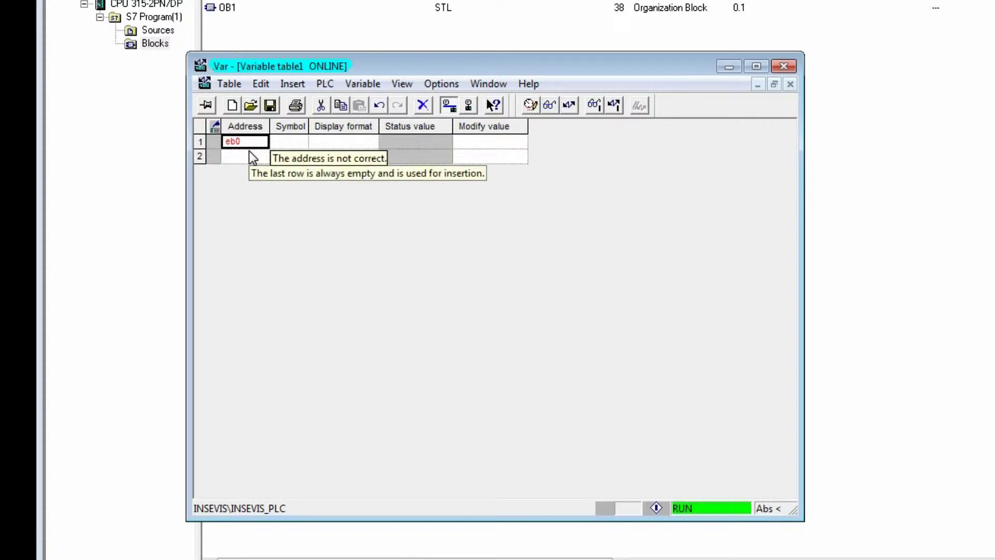
key(BackSpace)
text(IB 0)
key(Return)
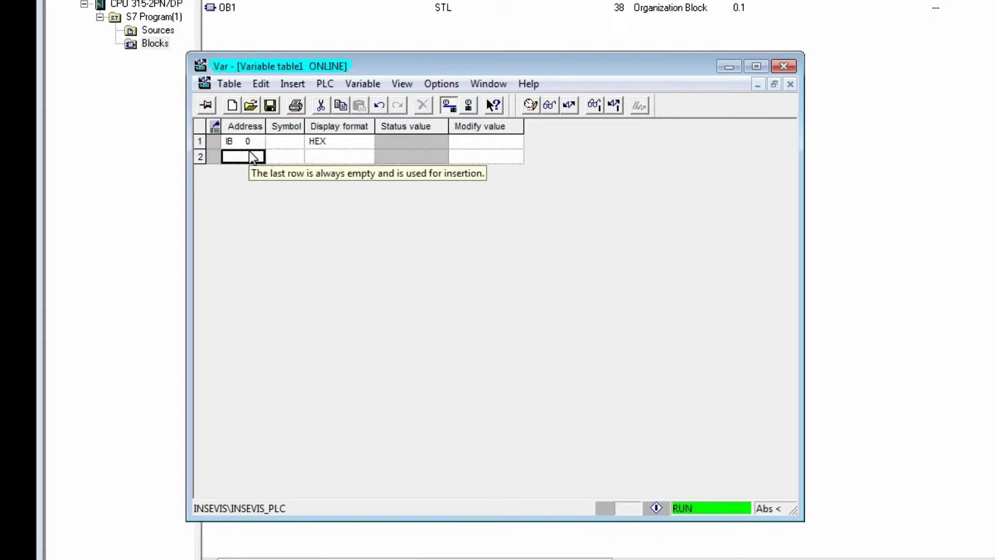
text(qb0)
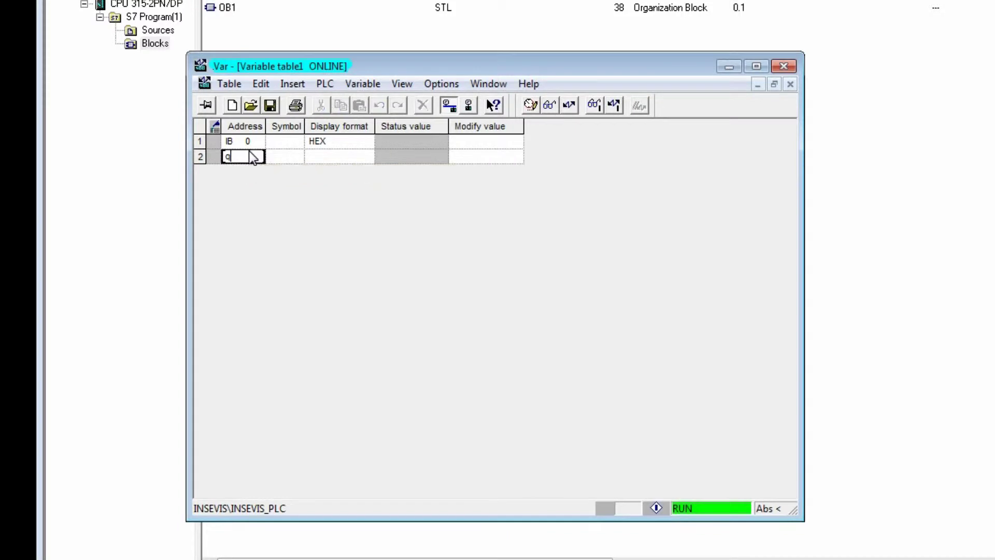
key(Return)
text(pew)
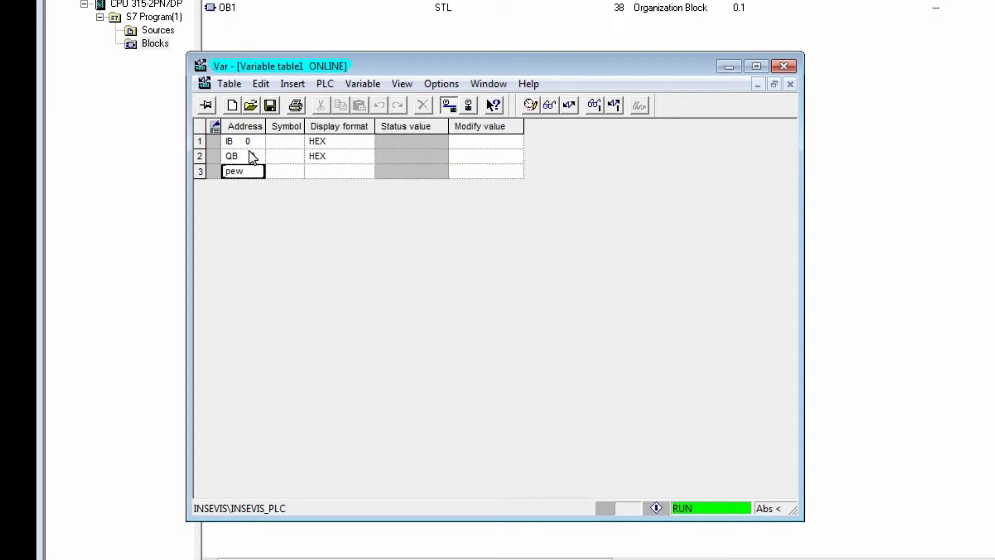
Add PIW 256, 258, 260 and 262, then monitor their live values.
key(BackSpace)
key(BackSpace)
text(i)
key(Return)
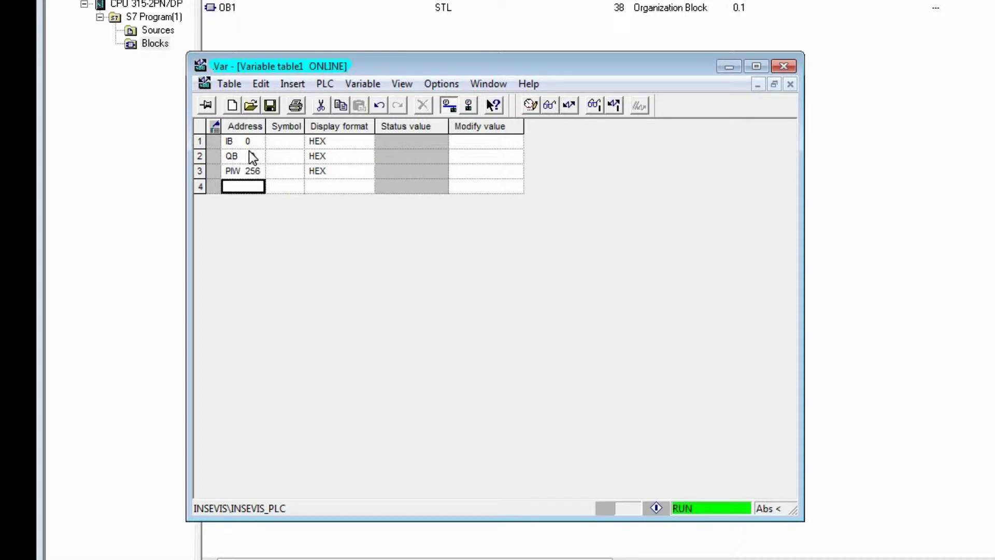
text(piw 2)
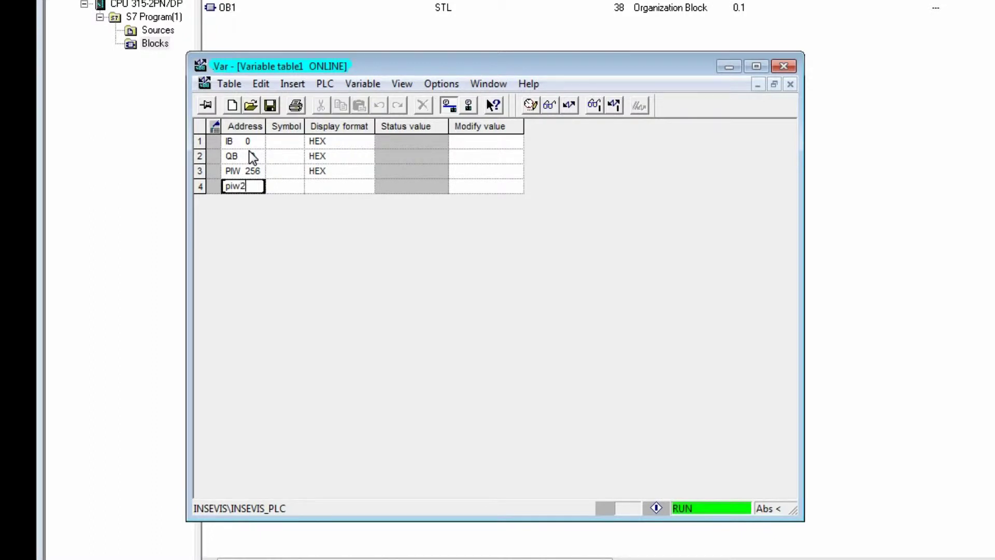
text(58)
key(Return)
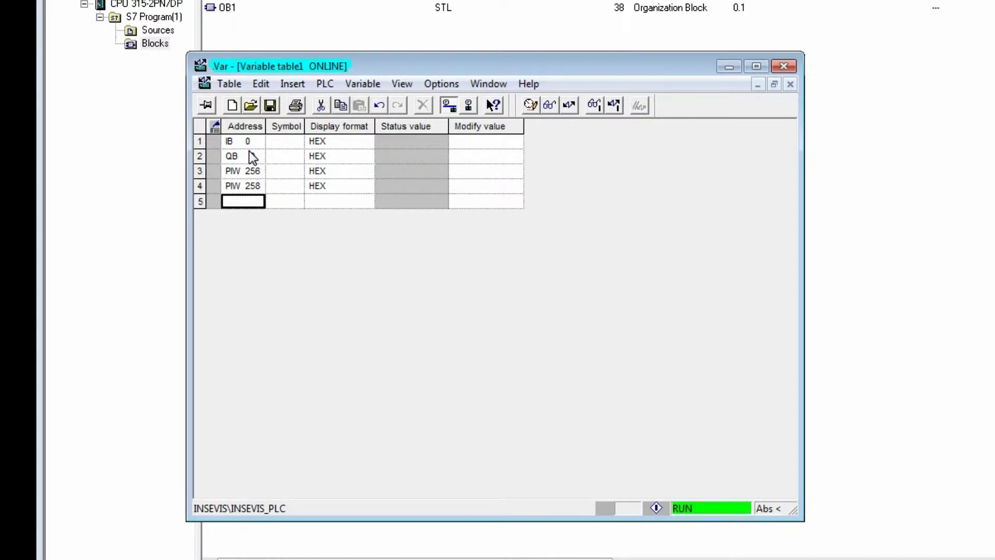
text(piw)
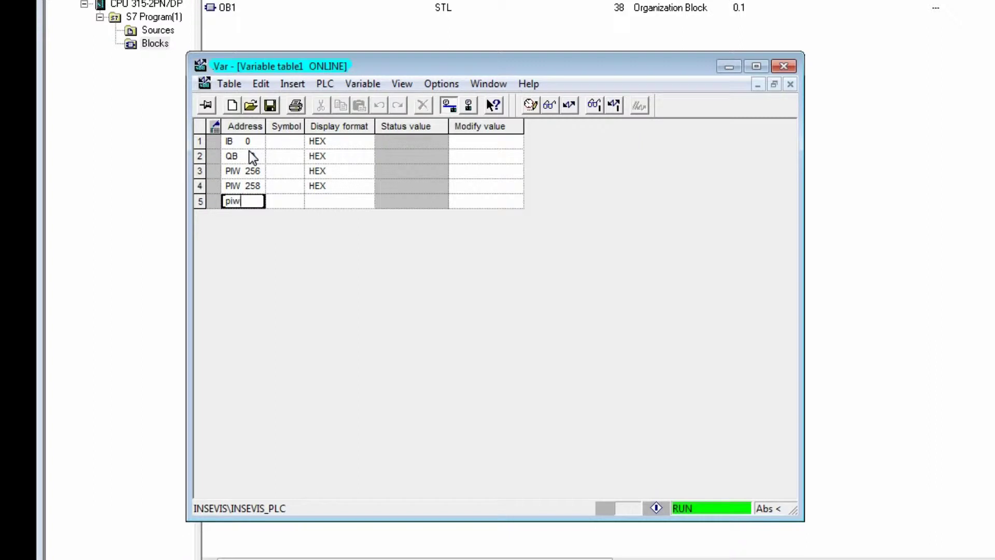
text(260)
key(Return)
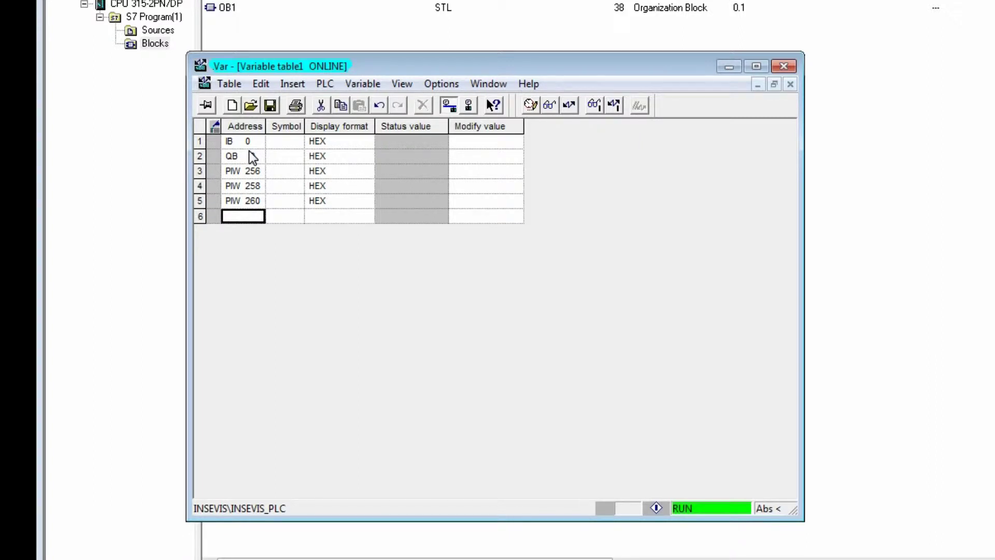
text(piw)
text(262)
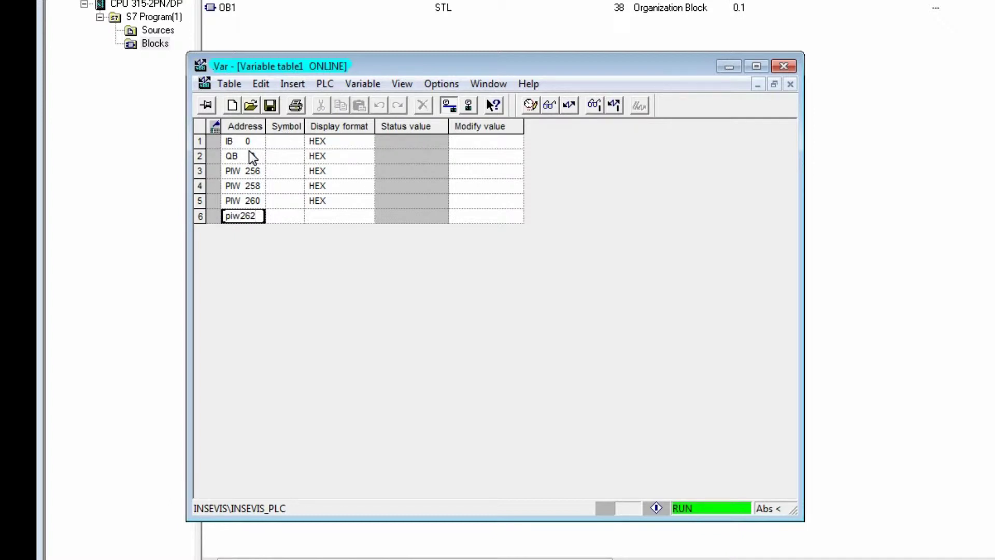
key(Return)
click(549, 105)
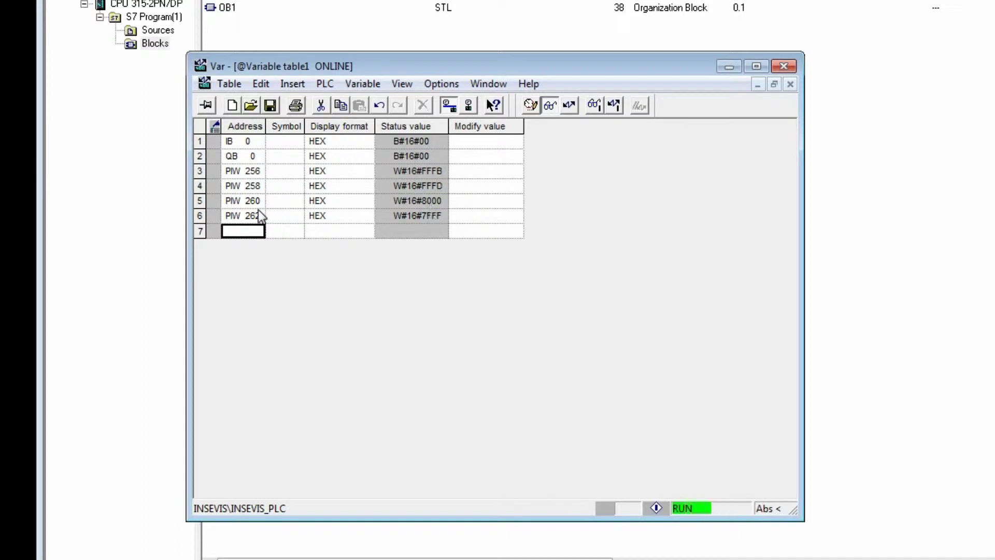
Enter 5 as QB 0's modify value and write it to the CPU.
click(481, 157)
text(1)
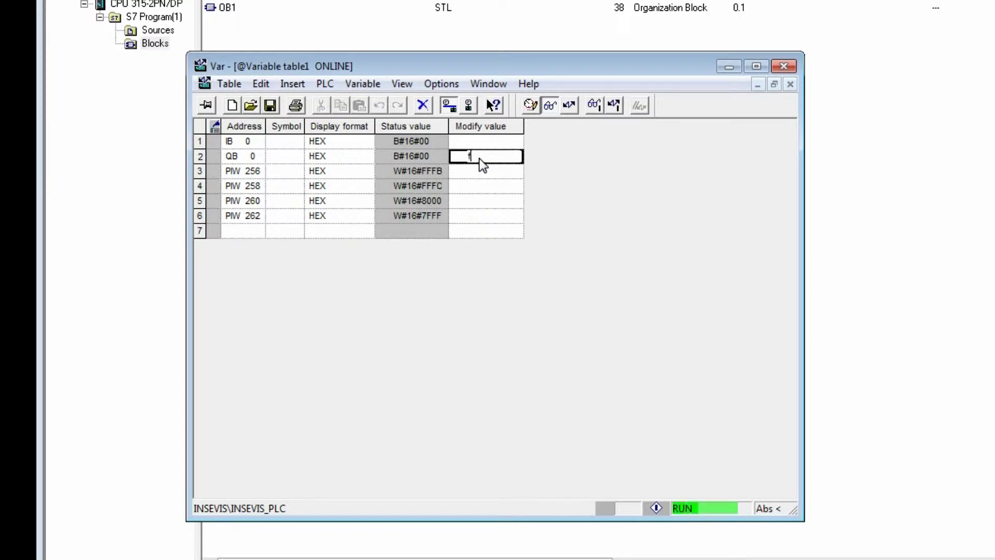
text(f)
click(570, 107)
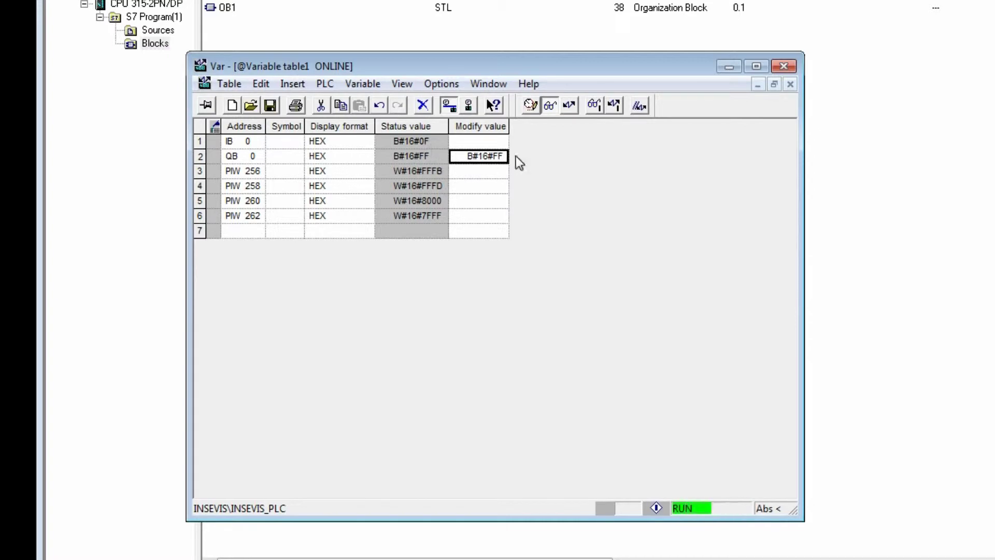
click(499, 155)
text(5)
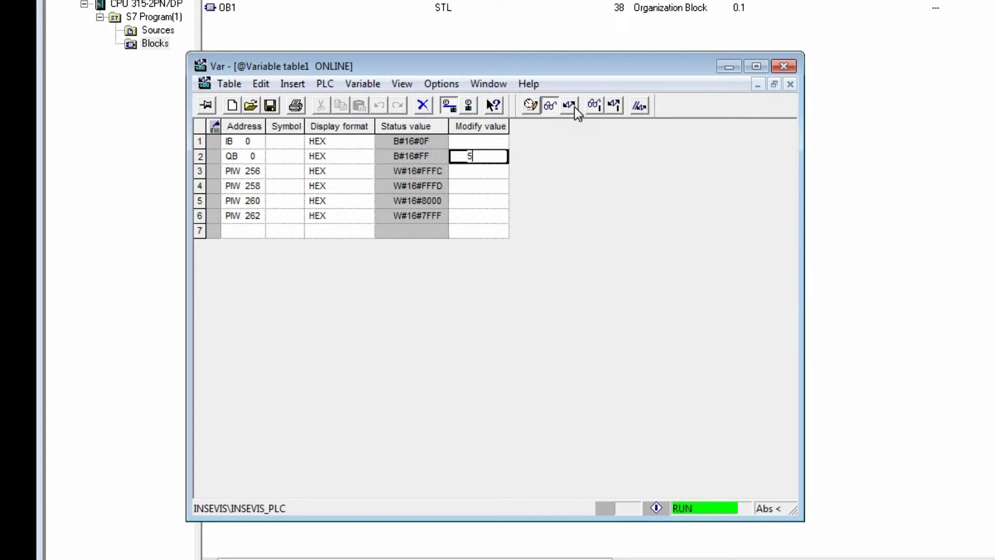
click(570, 106)
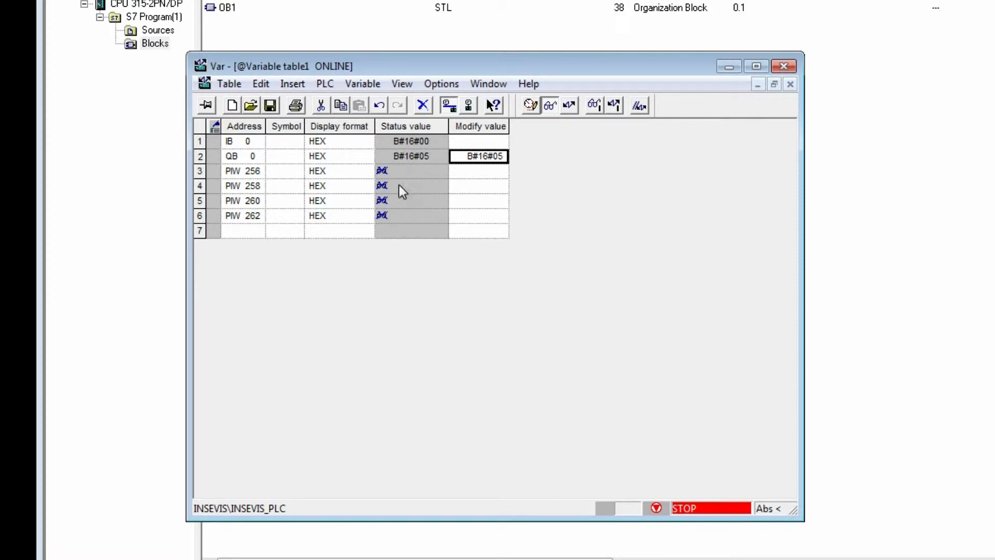
click(324, 83)
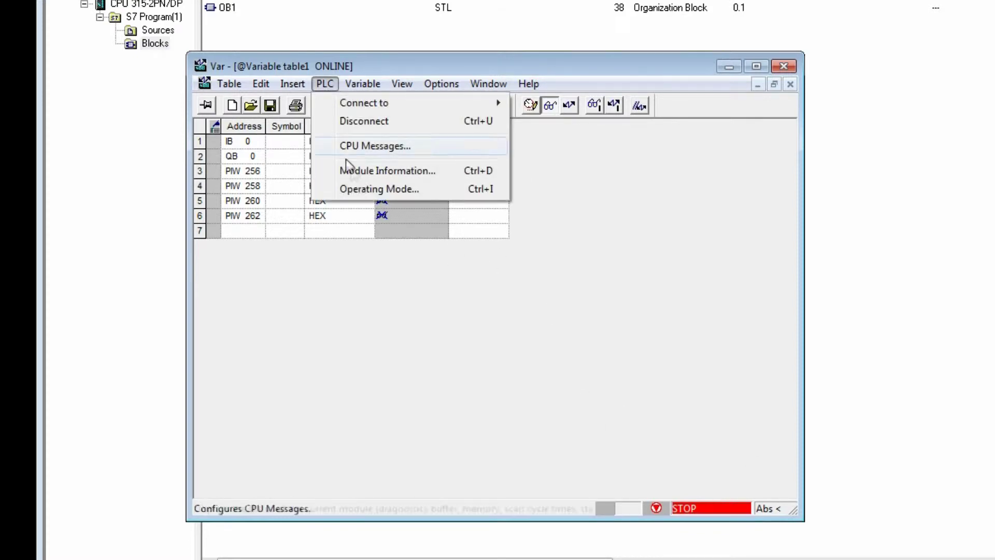
click(354, 170)
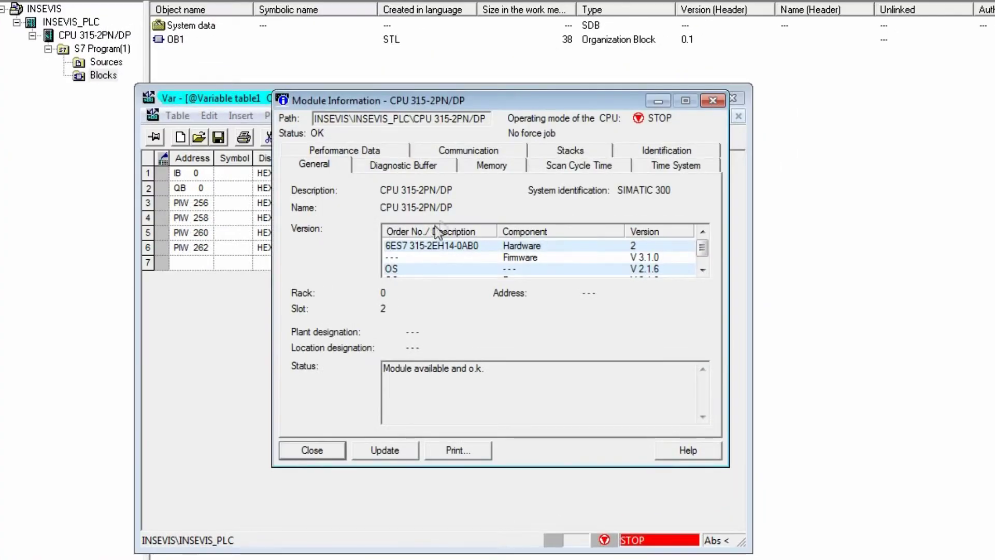
click(414, 166)
click(555, 234)
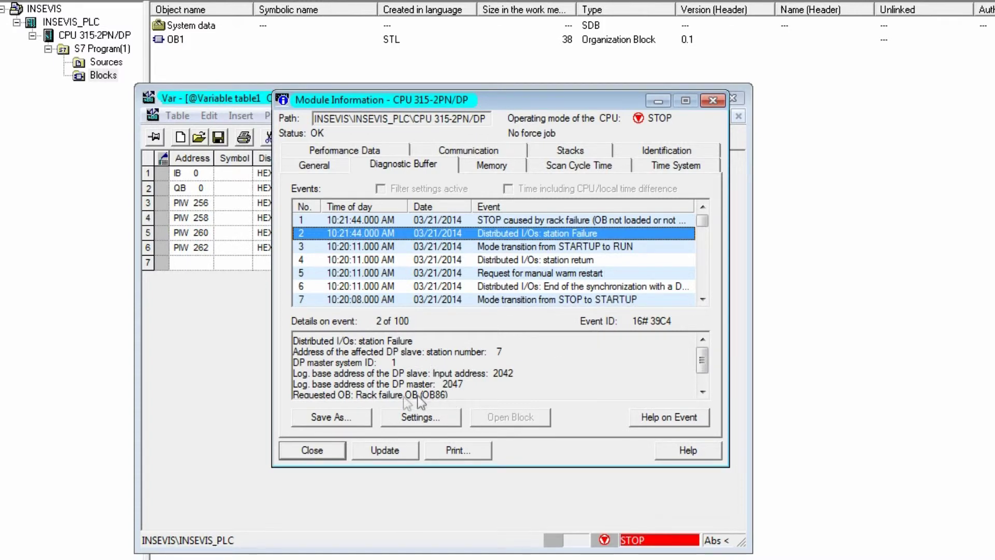
click(521, 220)
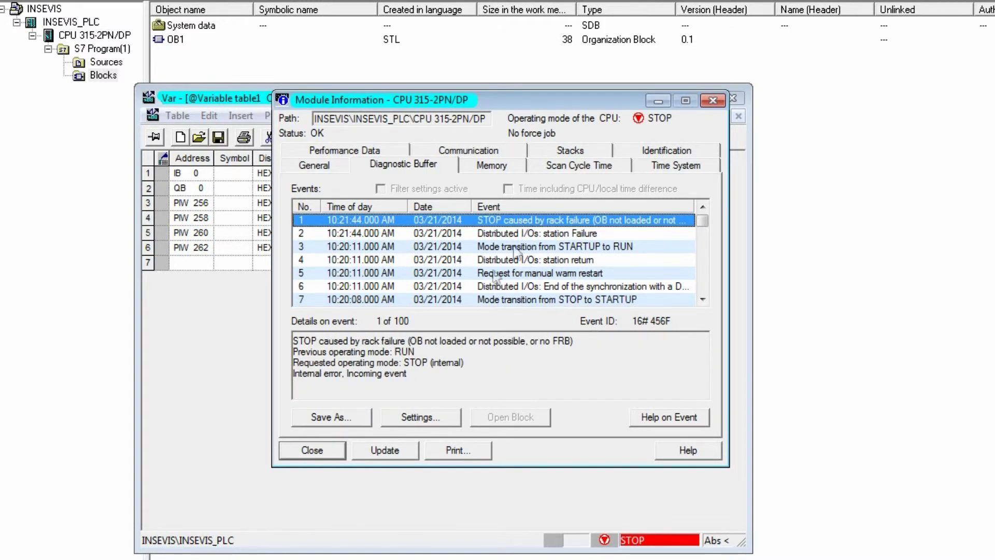
click(311, 450)
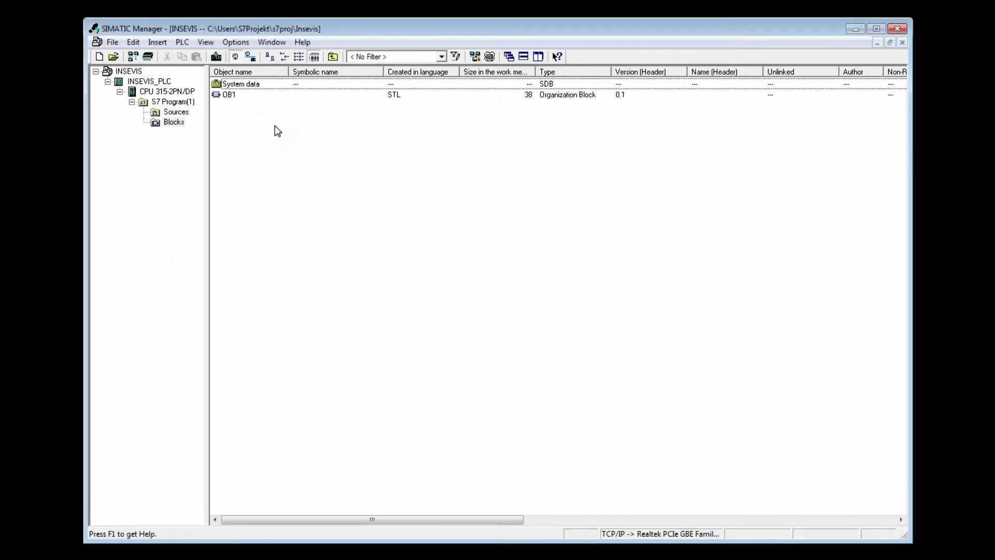
Insert organization block OB86 (RACK_FLT) into the Blocks folder and download it to the CPU.
right_click(238, 123)
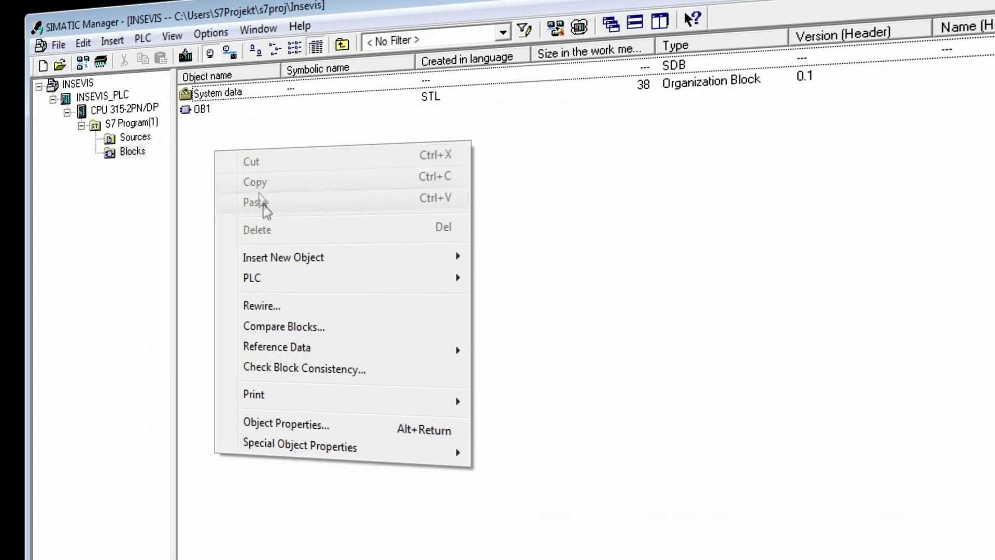
mouse_move(283, 258)
click(528, 252)
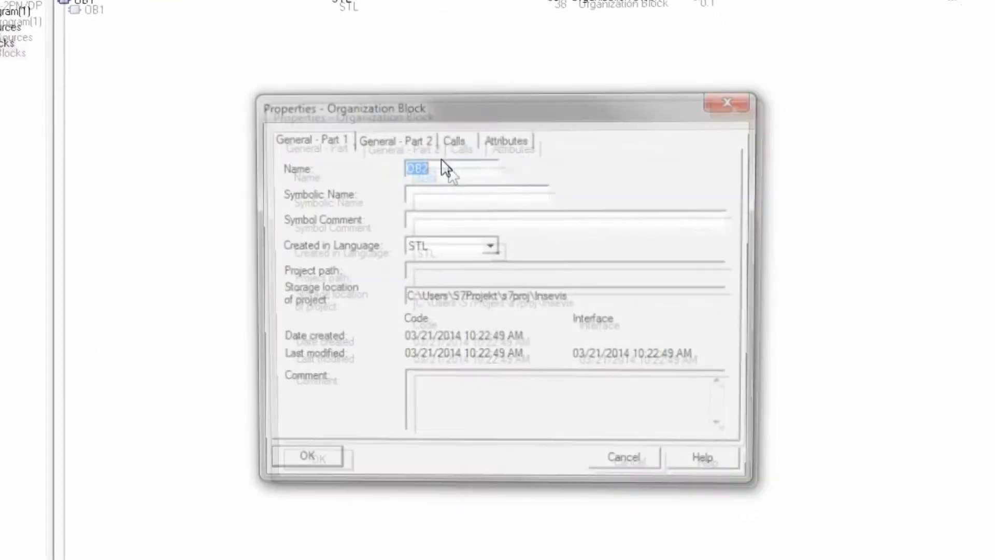
click(437, 156)
key(BackSpace)
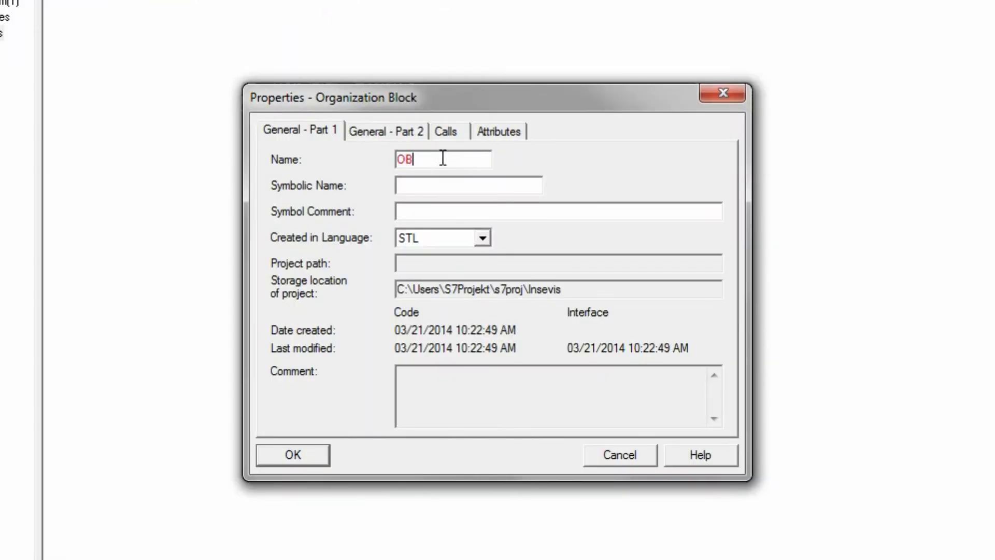
text(86)
click(292, 455)
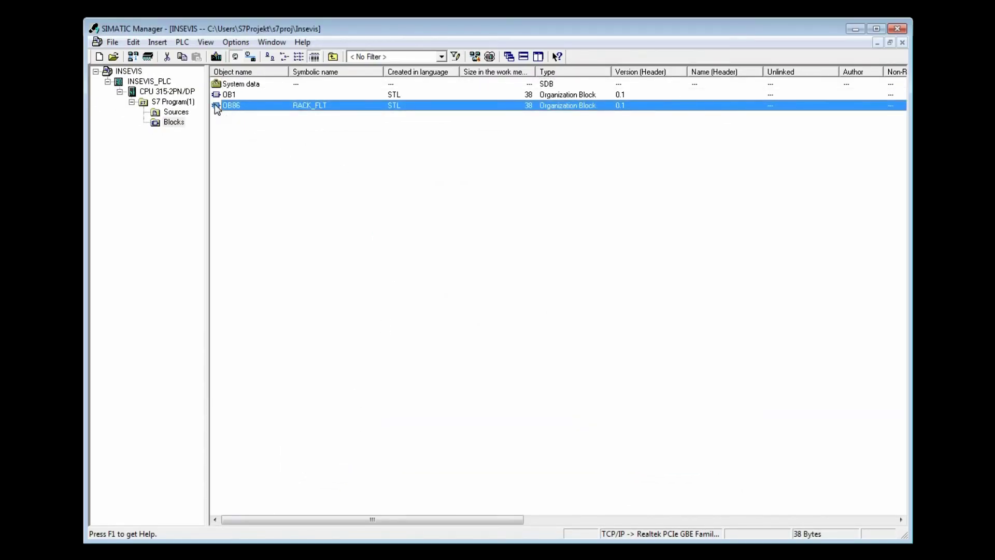
click(215, 58)
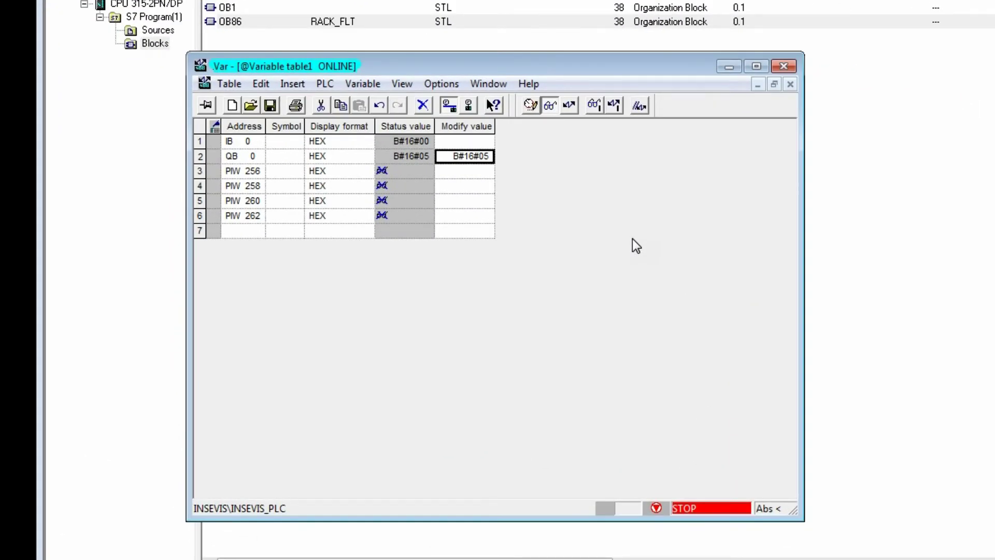
Warm-restart the CPU via the Operating Mode dialog, confirming the restart, then close the dialog.
click(325, 83)
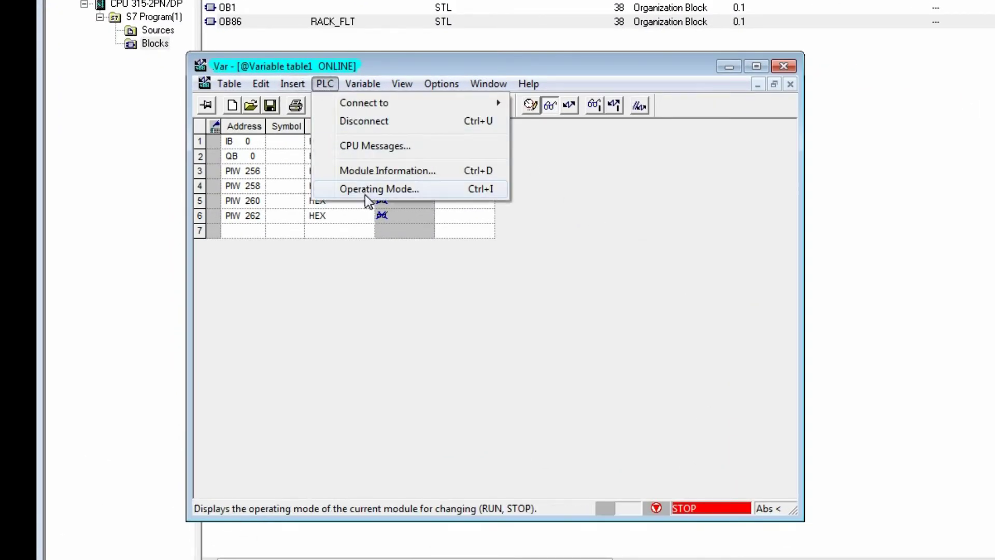
click(378, 189)
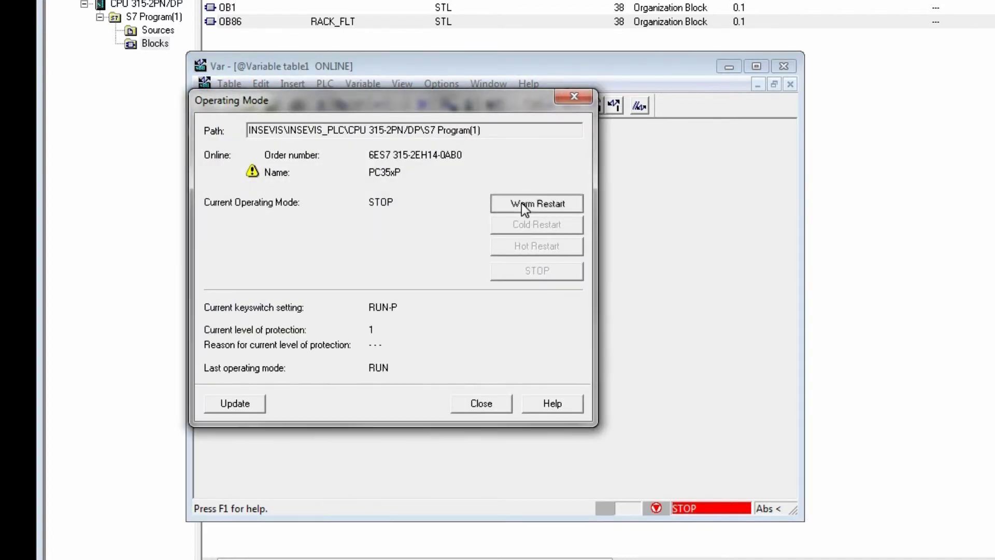
click(521, 204)
click(287, 310)
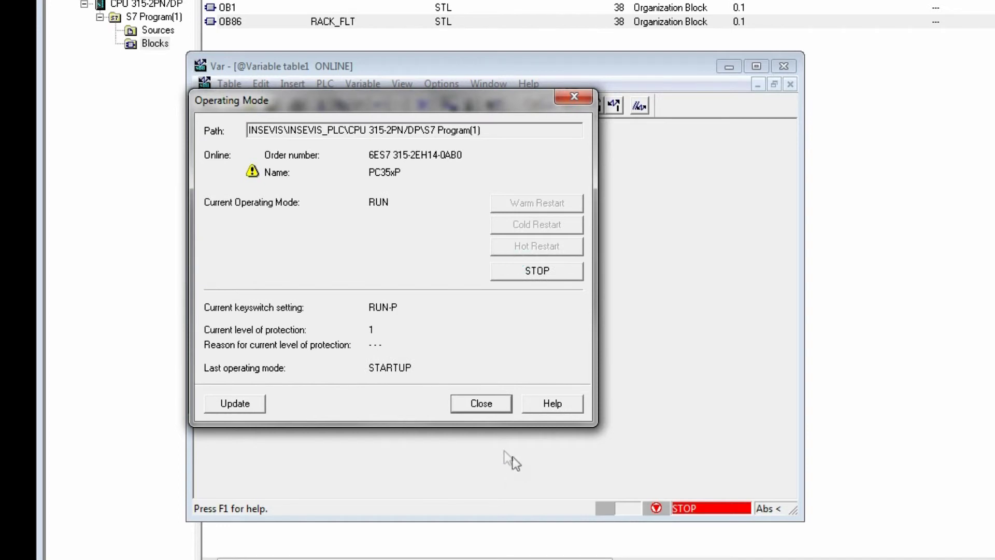
click(480, 402)
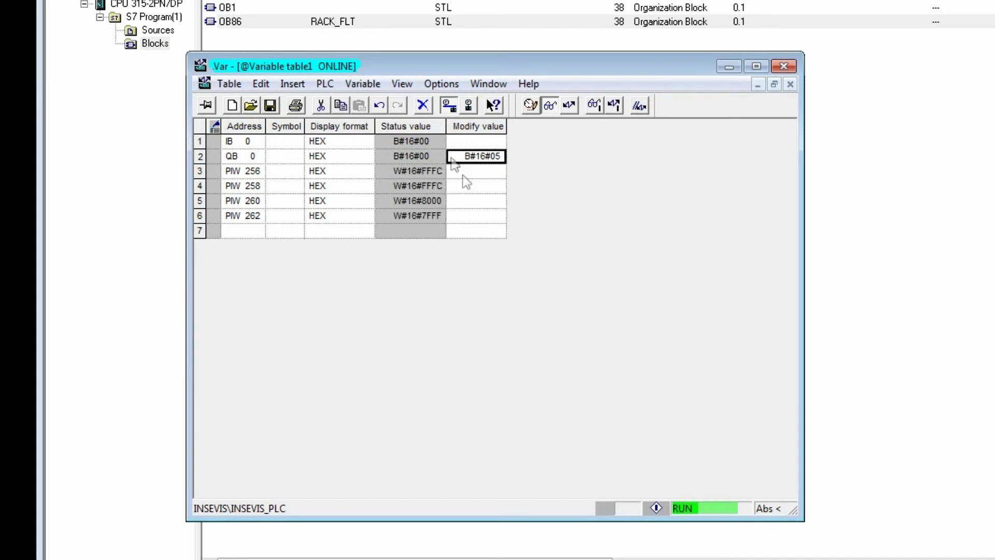
click(327, 83)
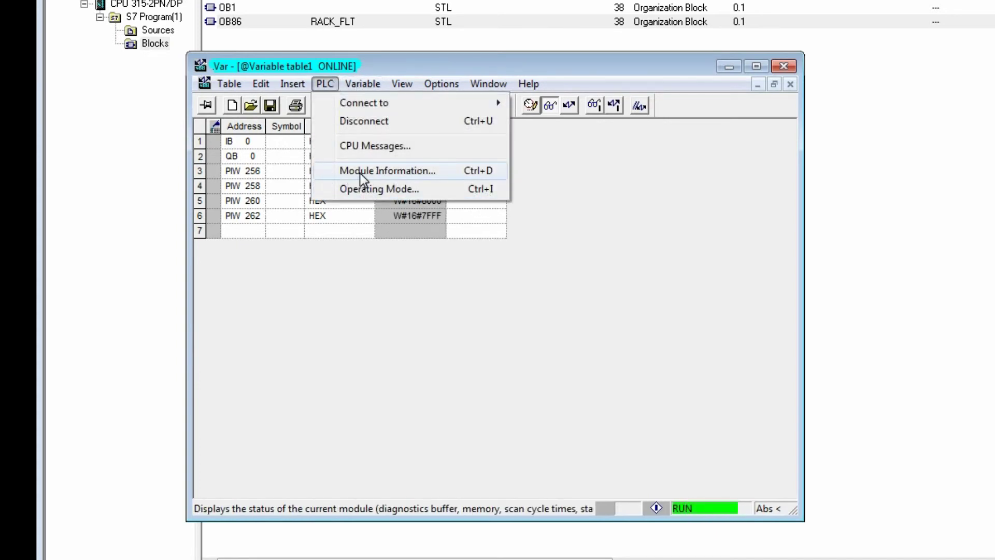
click(386, 170)
click(405, 170)
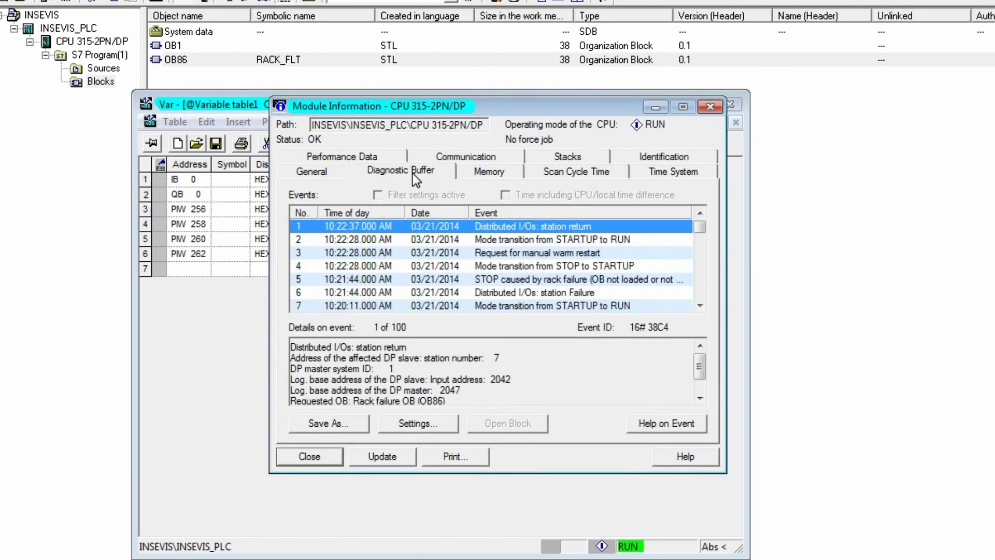
click(581, 237)
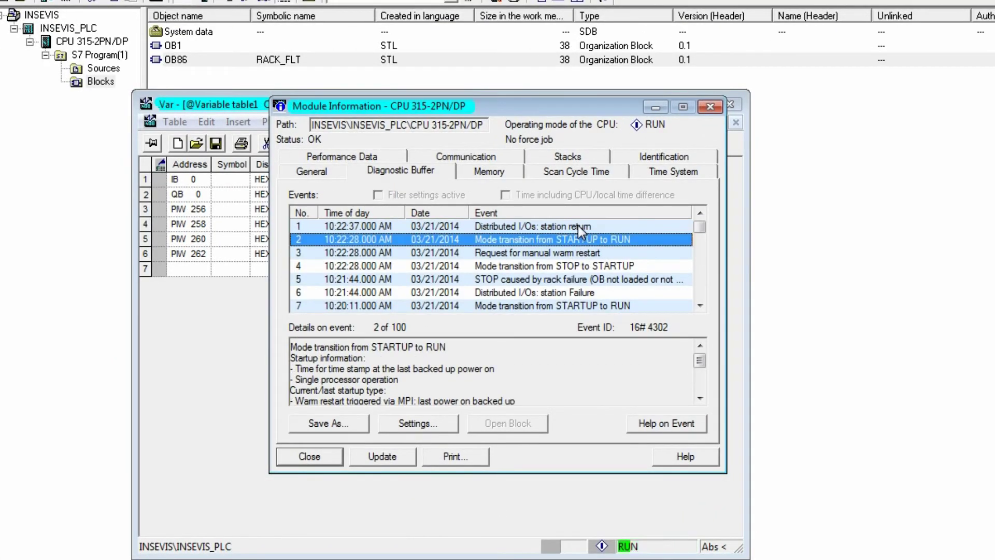
click(577, 225)
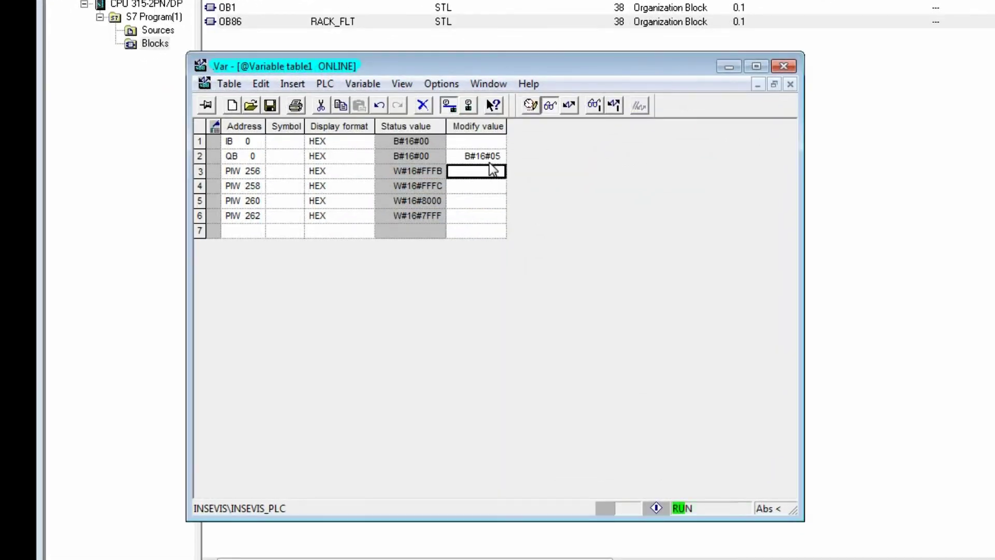
click(492, 159)
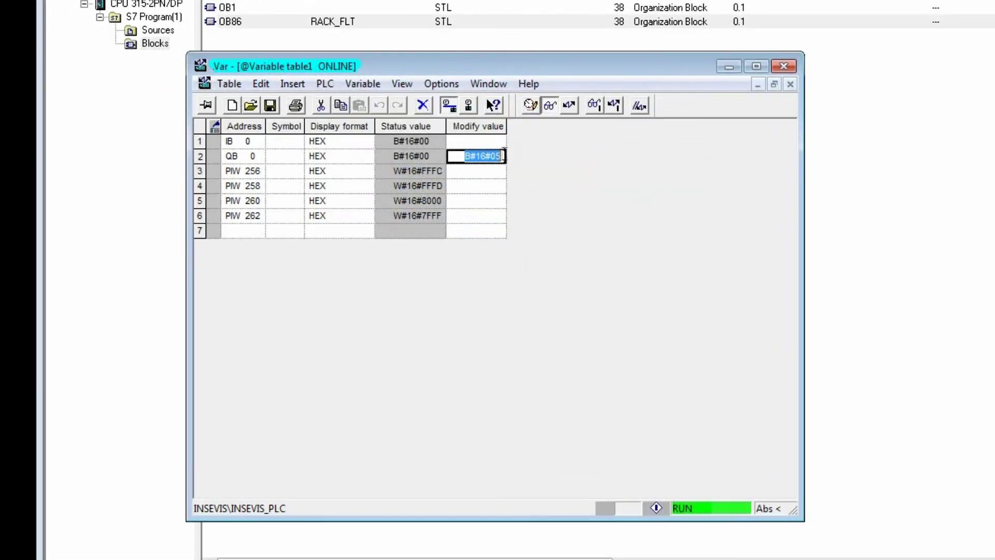
text(3)
Modify QB 0 to B#16#03, then to B#16#05, and start entering the next value.
click(570, 106)
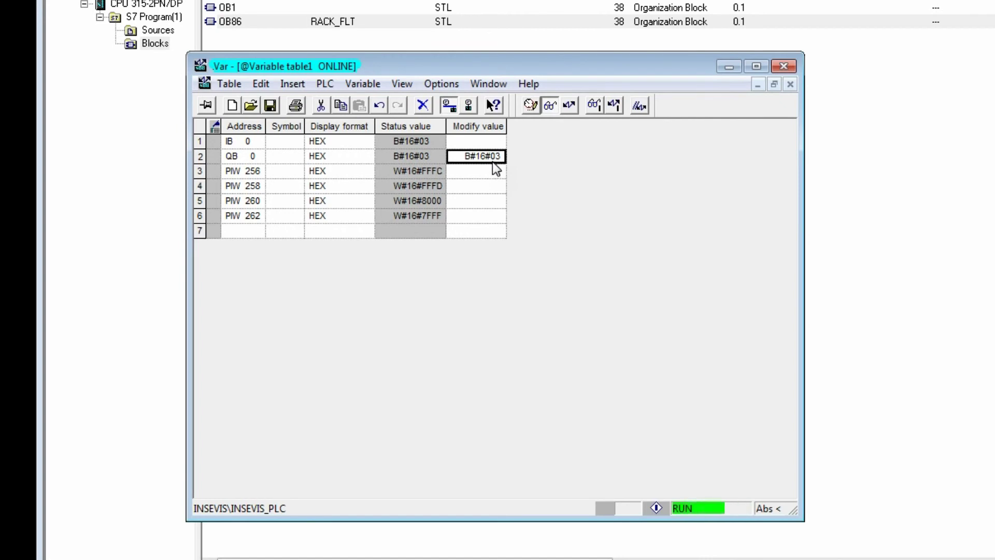
text(5)
click(560, 110)
click(497, 159)
text(15)
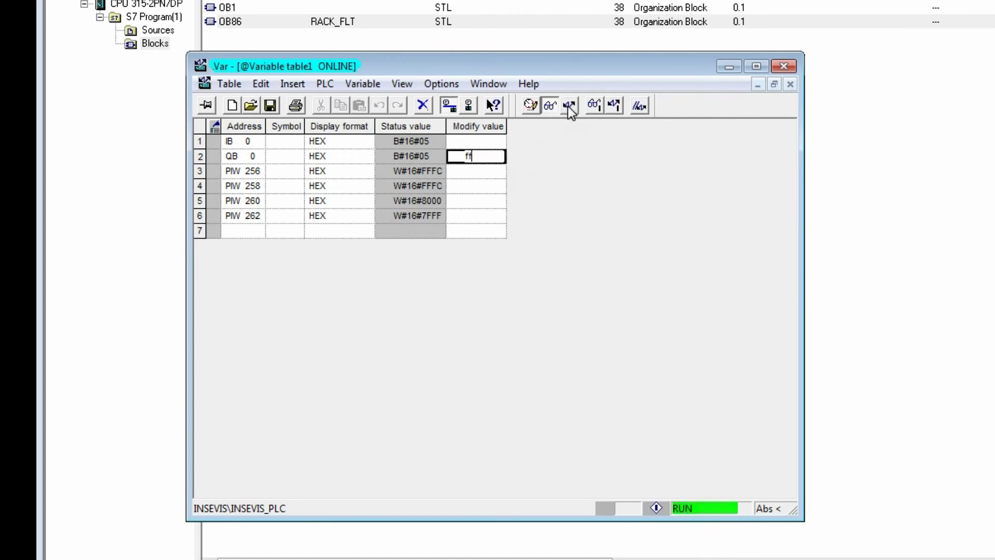